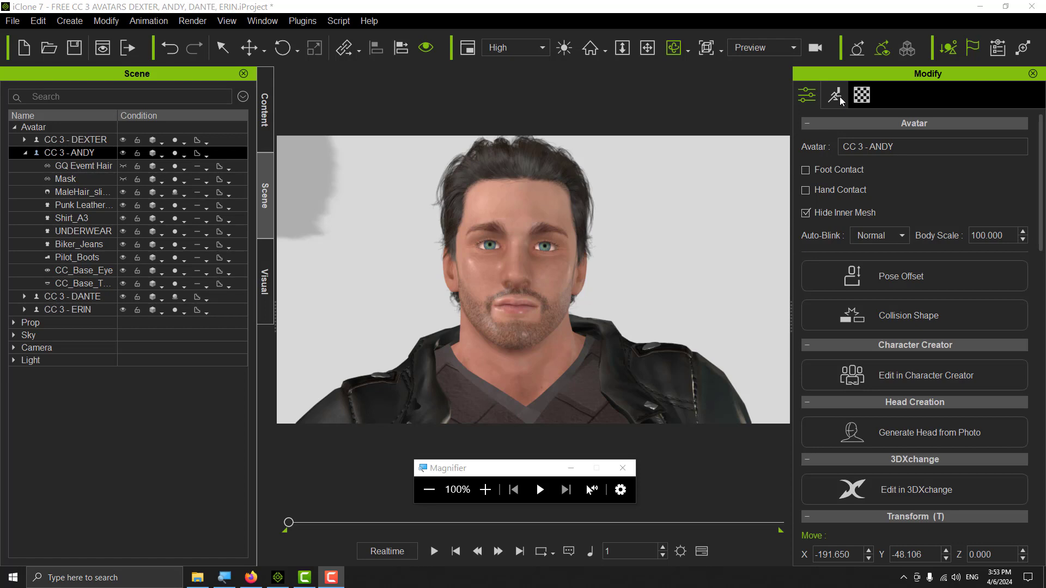
Step: Create a facial script for the CC 3 - ANDY avatar from the audio file DD E1 ENTRANCE - LAYOS DUNGEON ECOSYSTEM 1.mp3
click(837, 96)
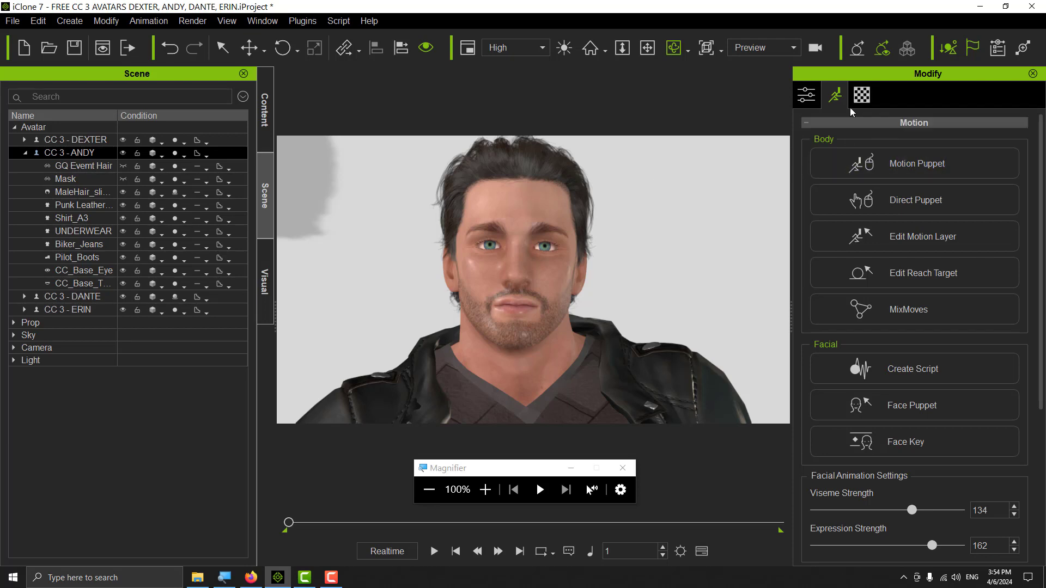
click(910, 166)
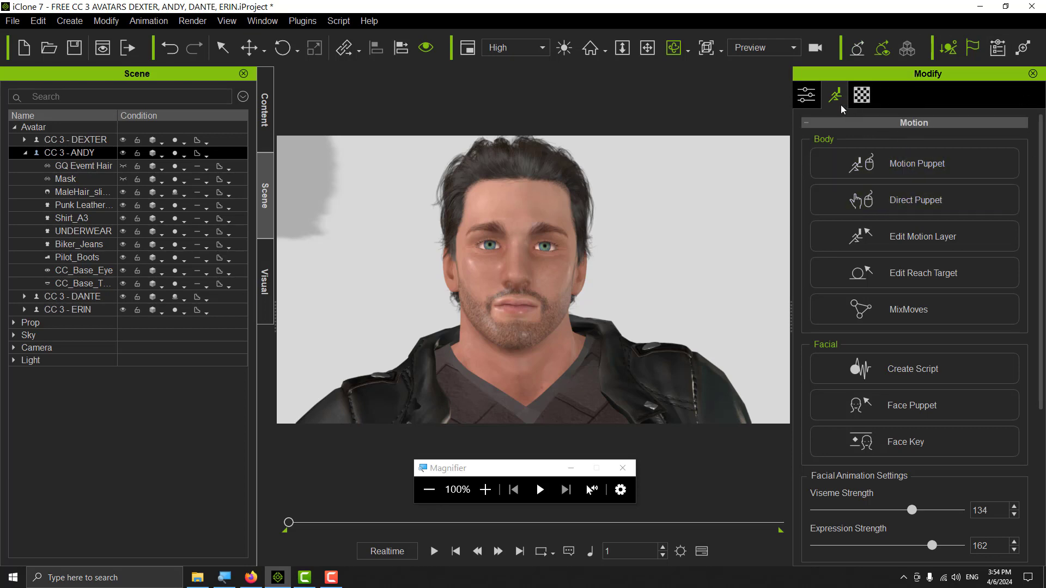
click(920, 373)
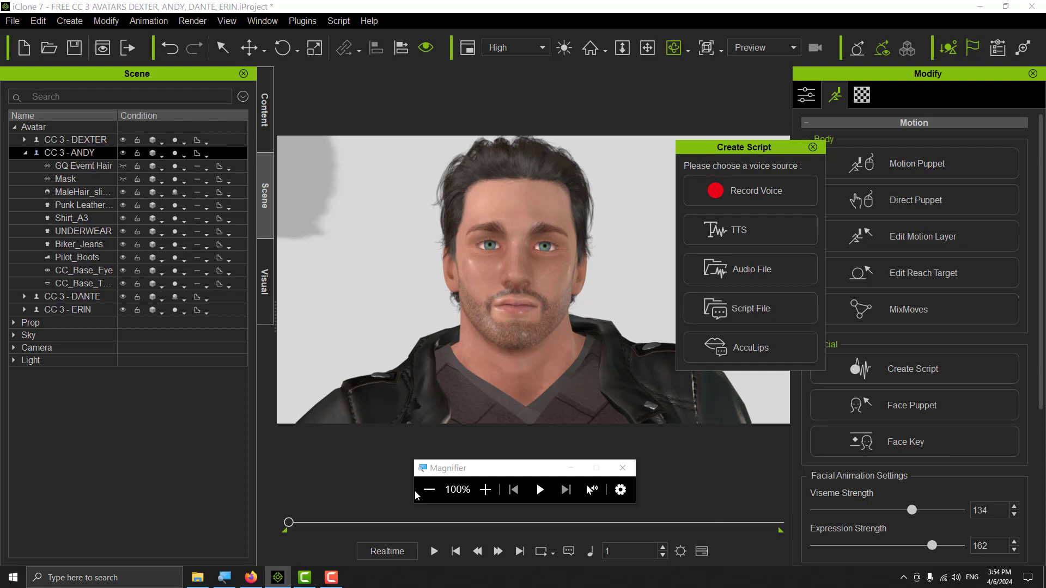
click(486, 490)
click(485, 497)
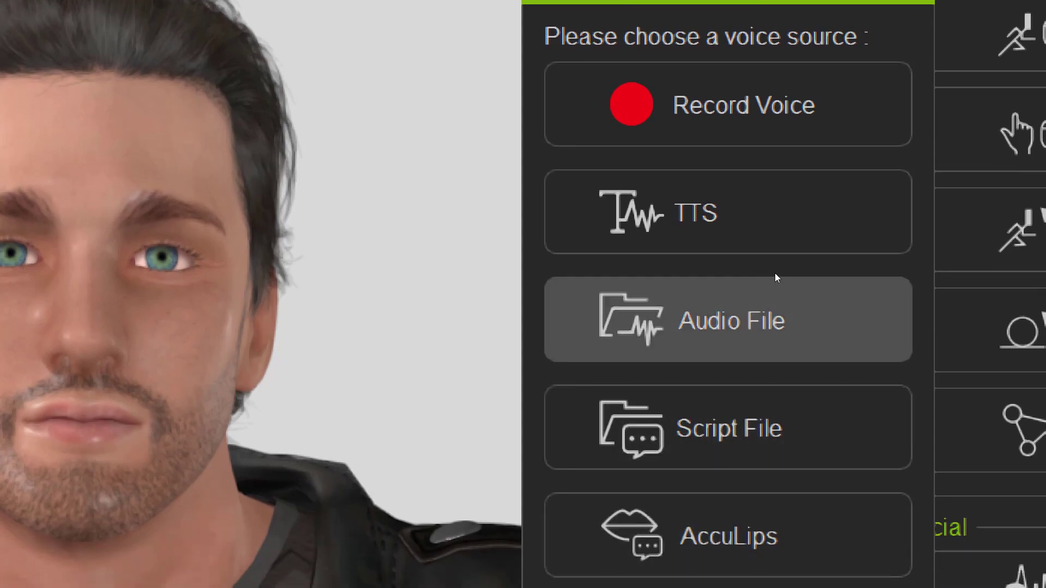
click(750, 272)
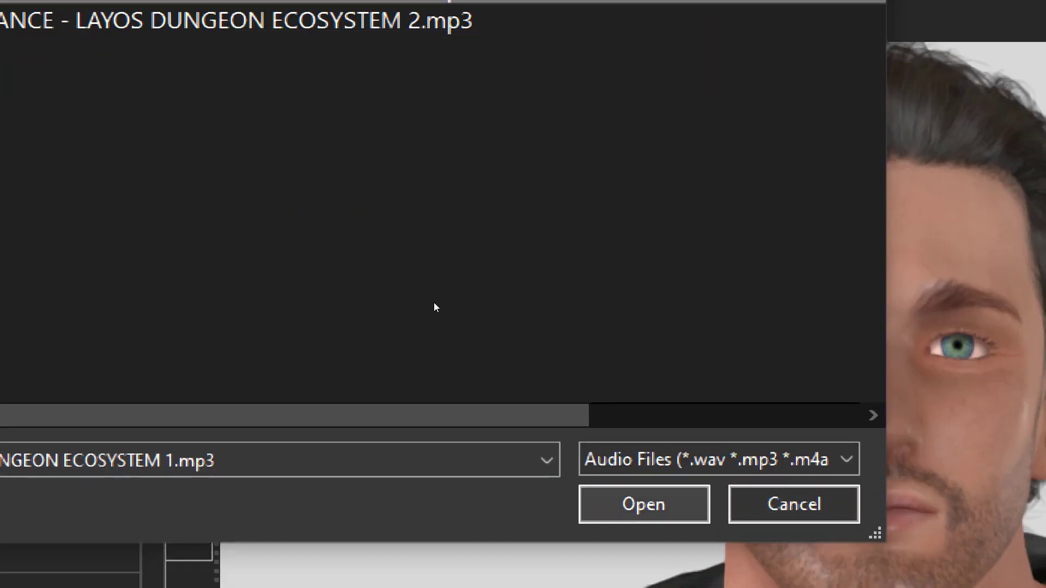
key(Return)
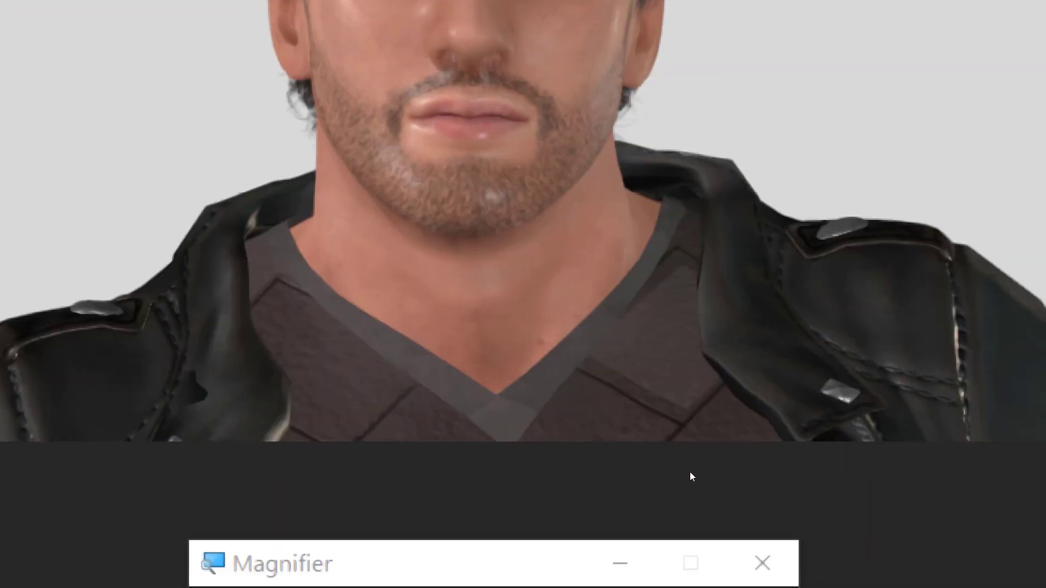
key(super+minus)
key(super+minus)
key(super+minus)
key(super+minus)
key(super+minus)
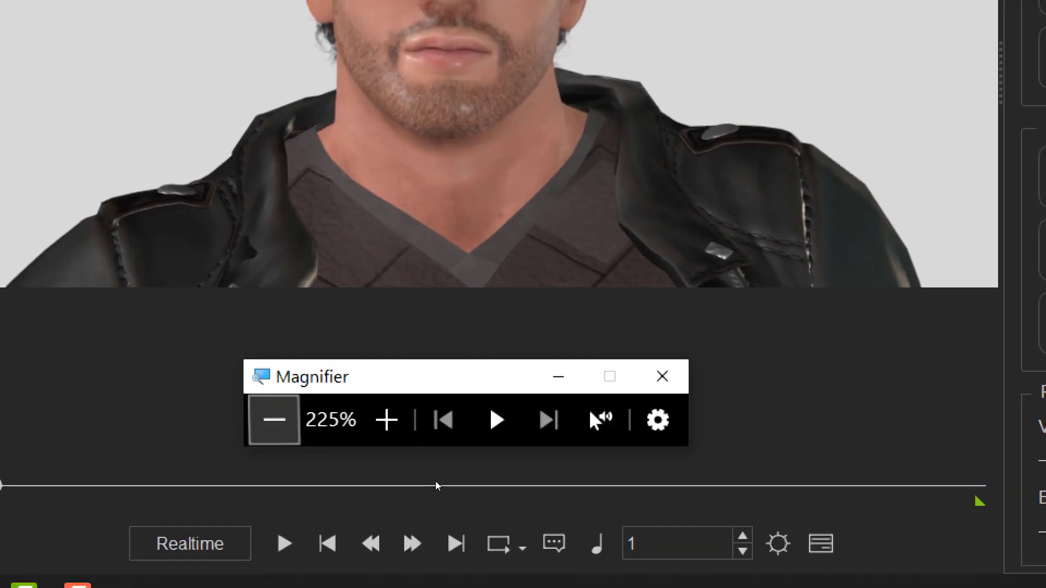
key(super+minus)
key(super+minus)
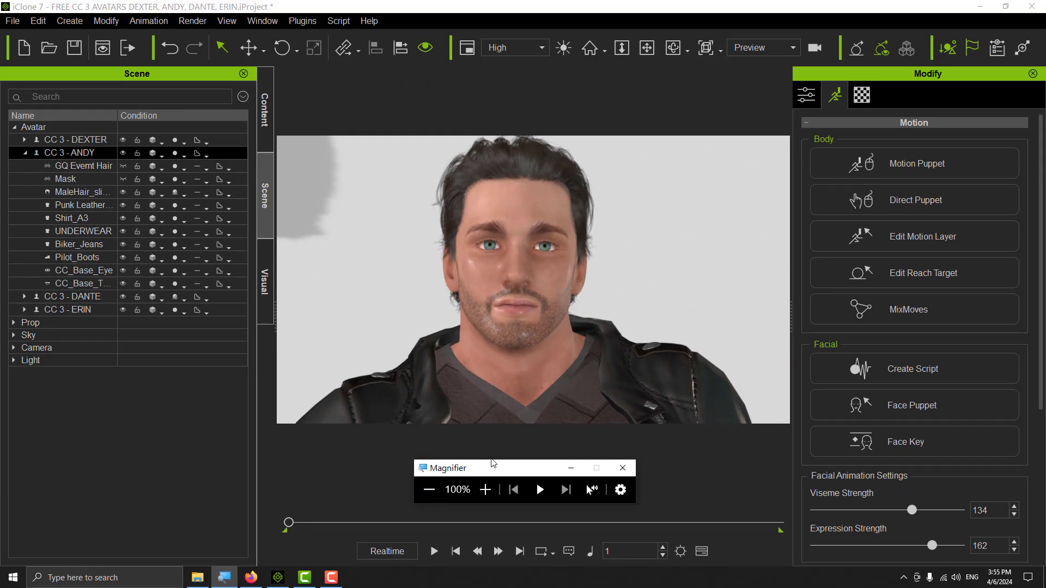
Step: Play back the avatar's lip-sync animation, rewind to about frame 338 and replay the talking section
drag(502, 466, 662, 418)
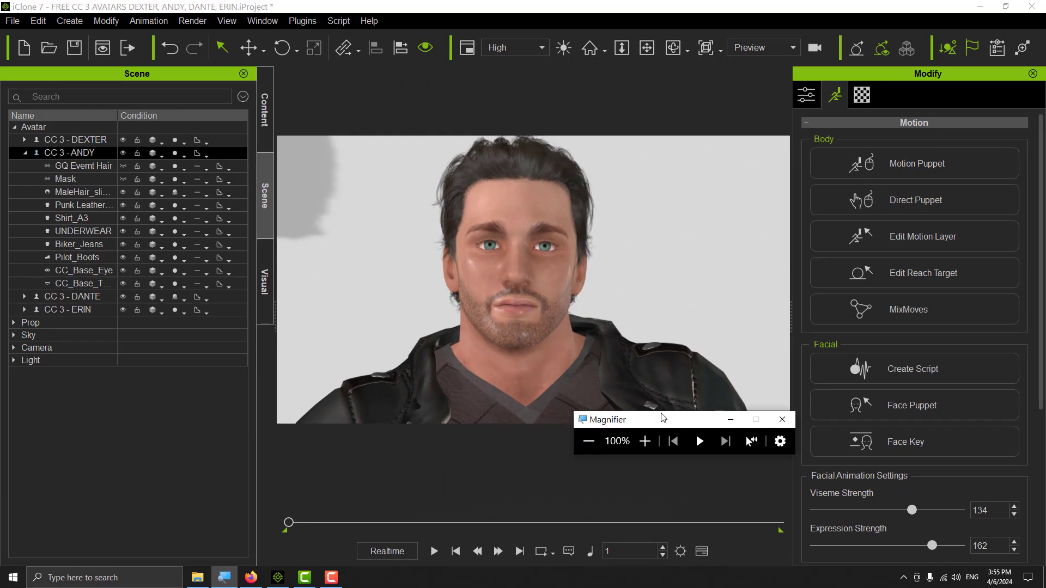
click(434, 551)
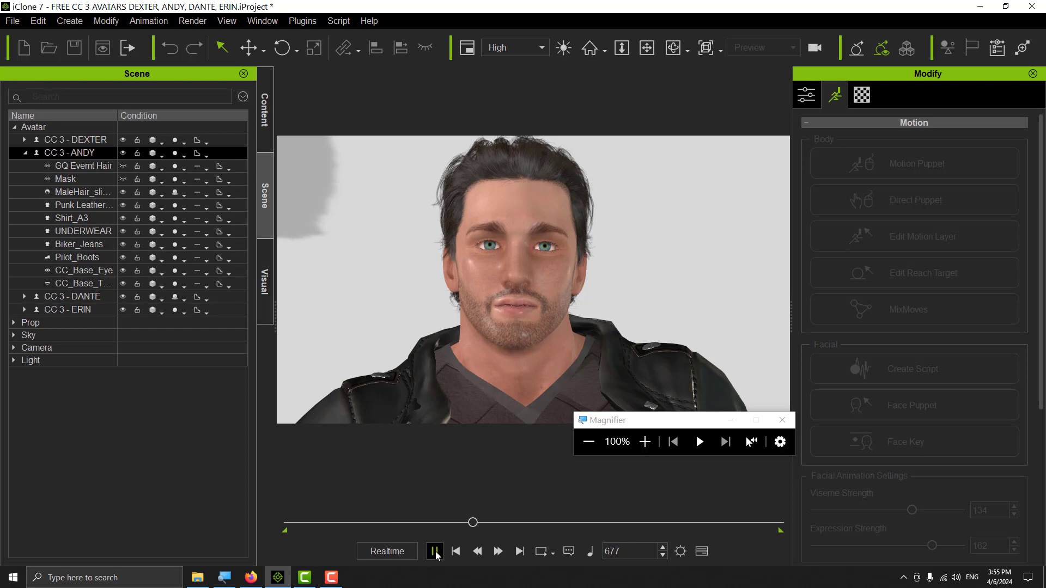
key(space)
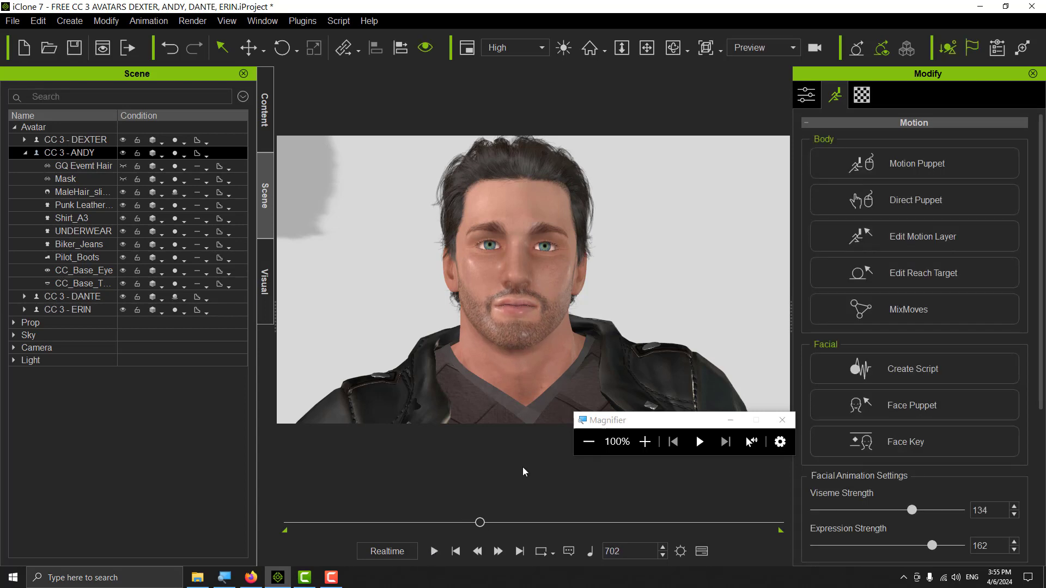
drag(481, 522, 383, 539)
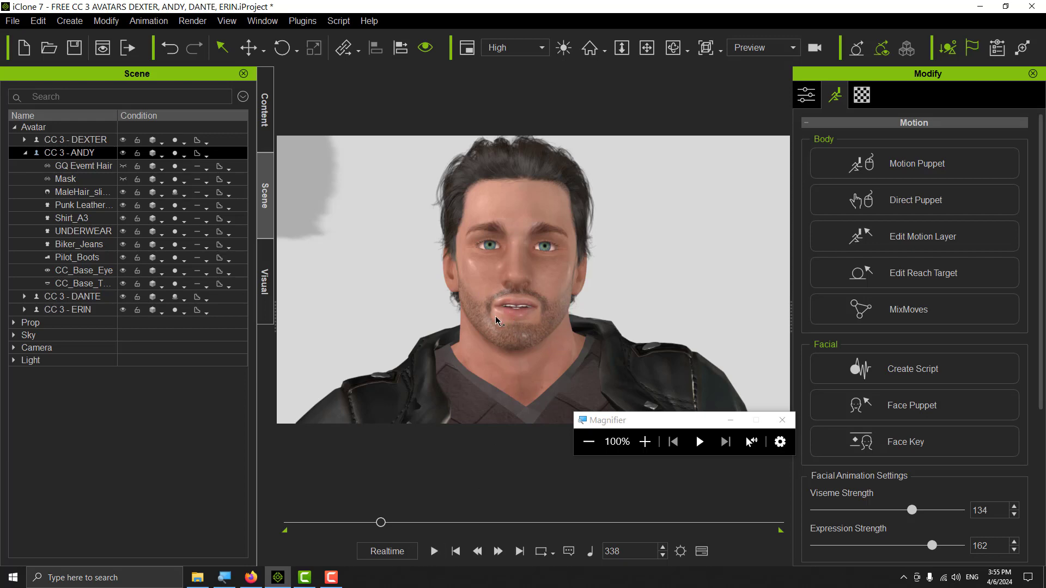
drag(651, 427, 677, 471)
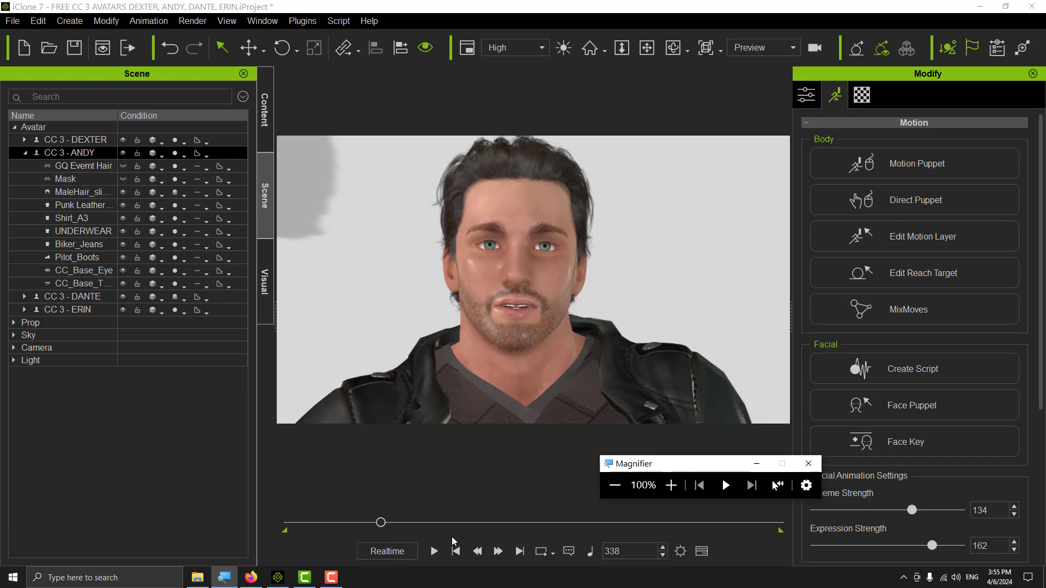
click(435, 552)
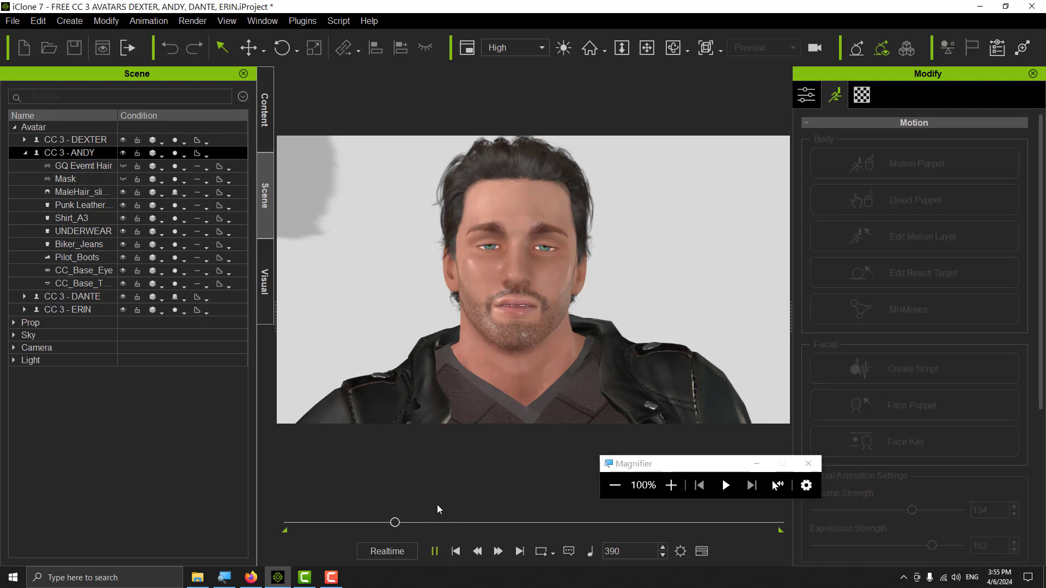
click(435, 552)
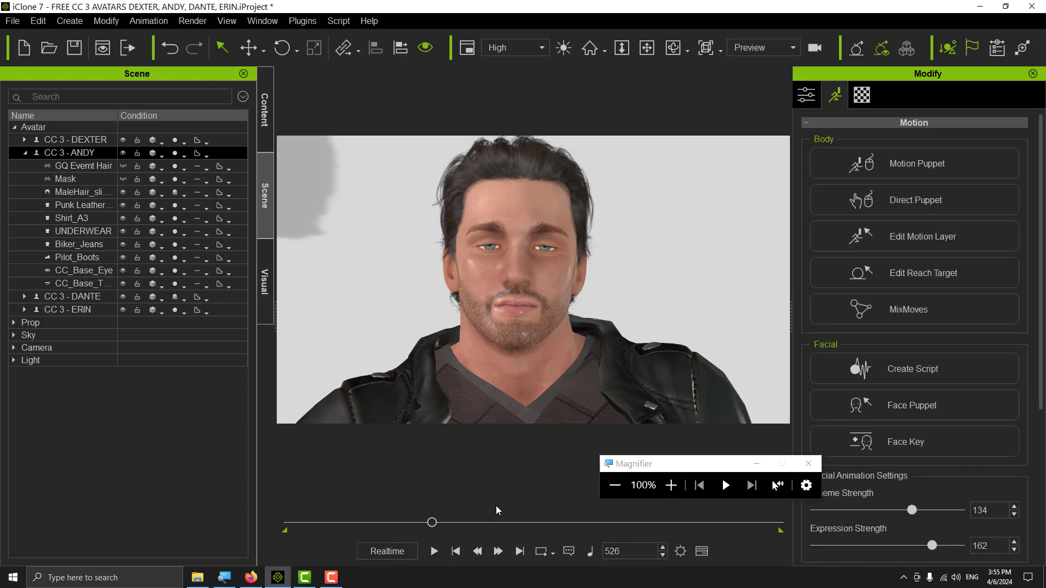
drag(675, 468, 597, 470)
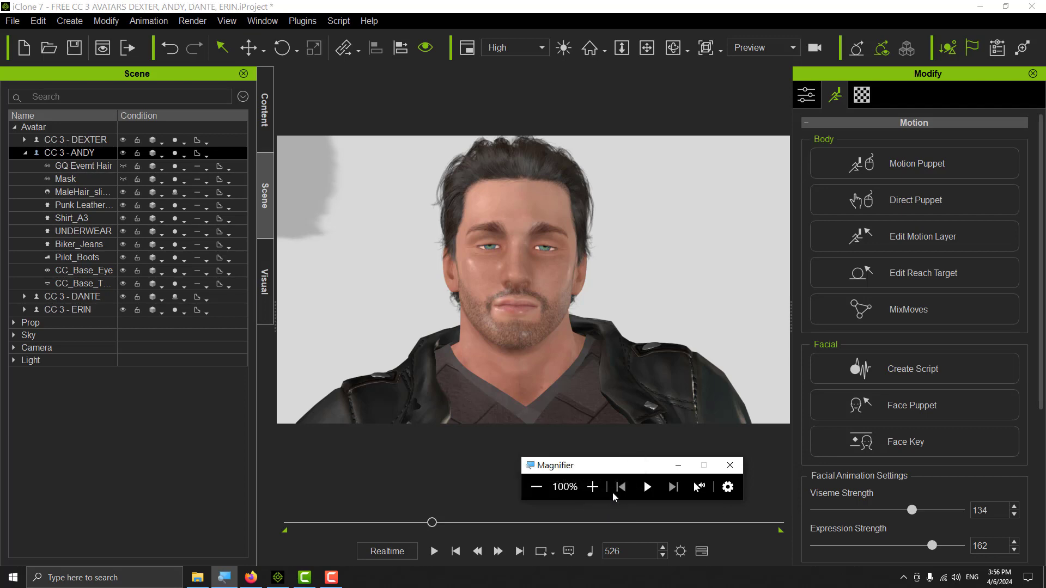
click(907, 371)
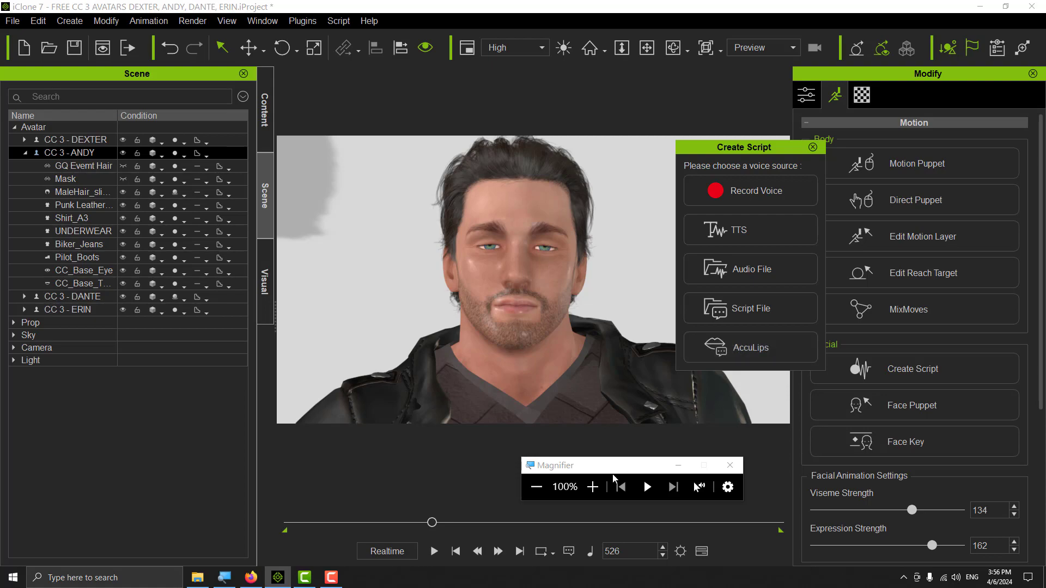
click(593, 487)
click(593, 486)
click(593, 486)
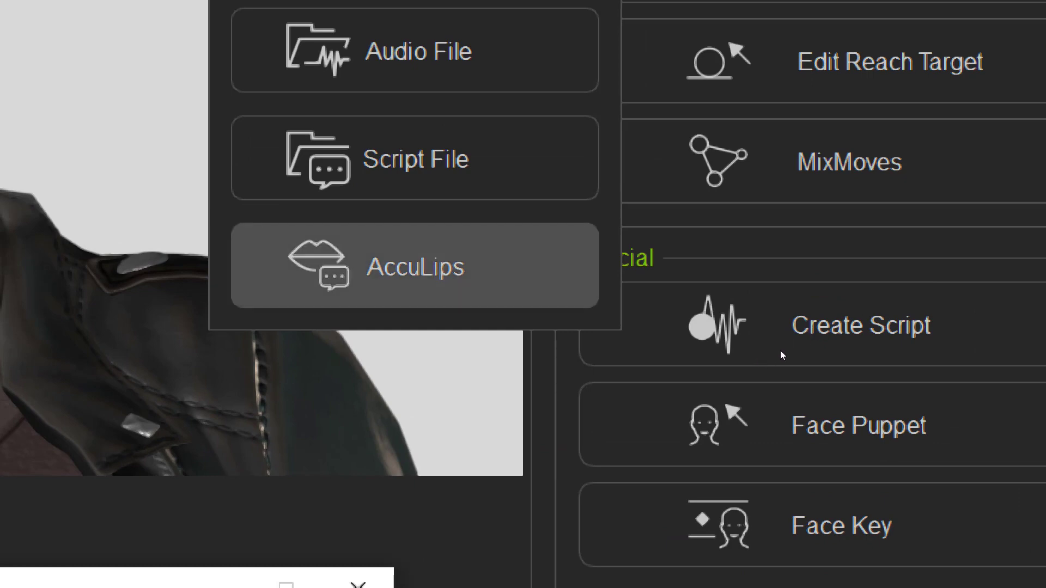
key(Return)
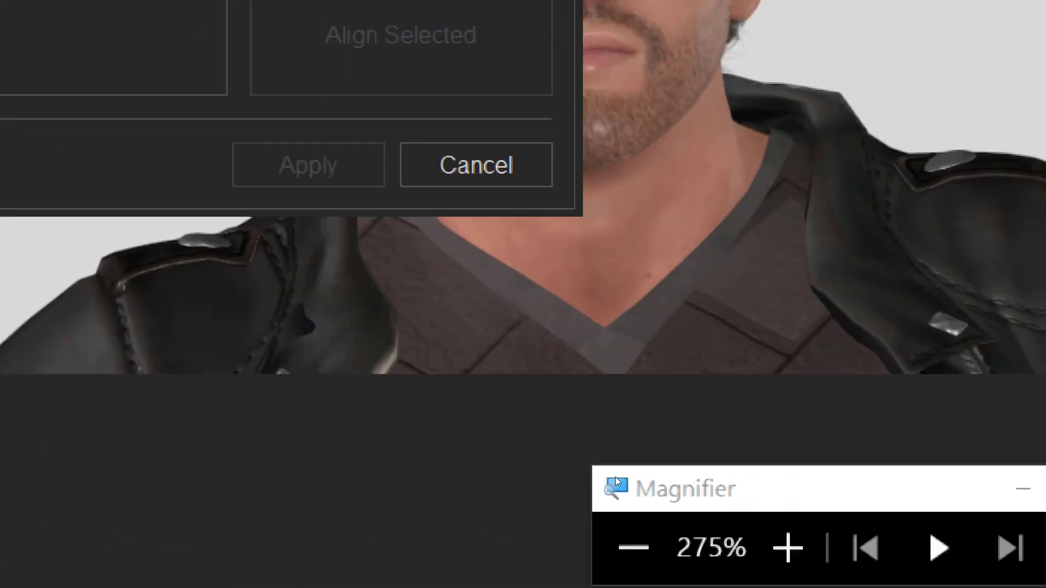
key(super+minus)
key(super+minus)
key(super+minus)
key(super+minus)
key(super+minus)
key(super+minus)
key(super+minus)
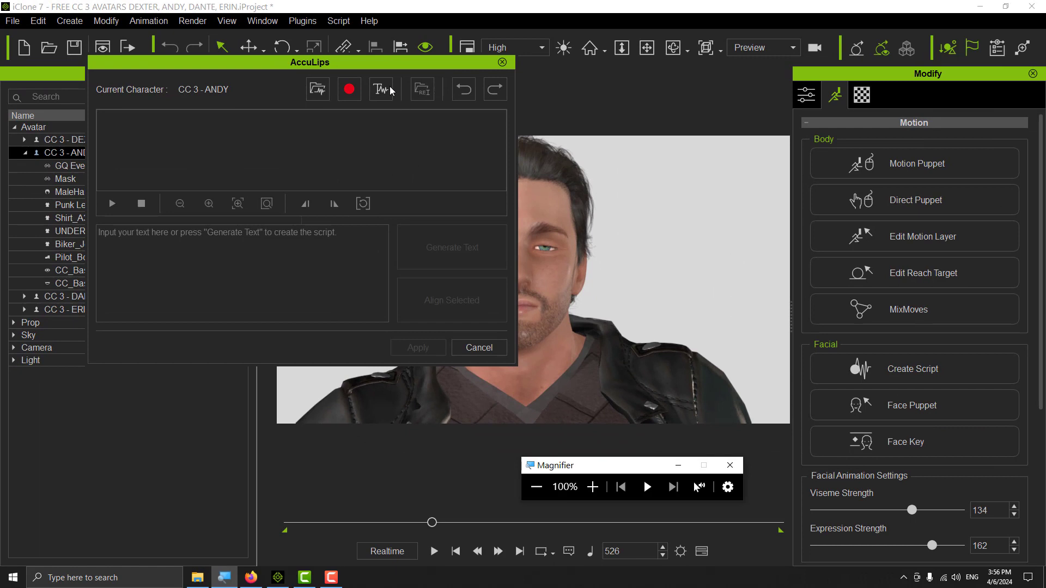
drag(373, 65, 464, 102)
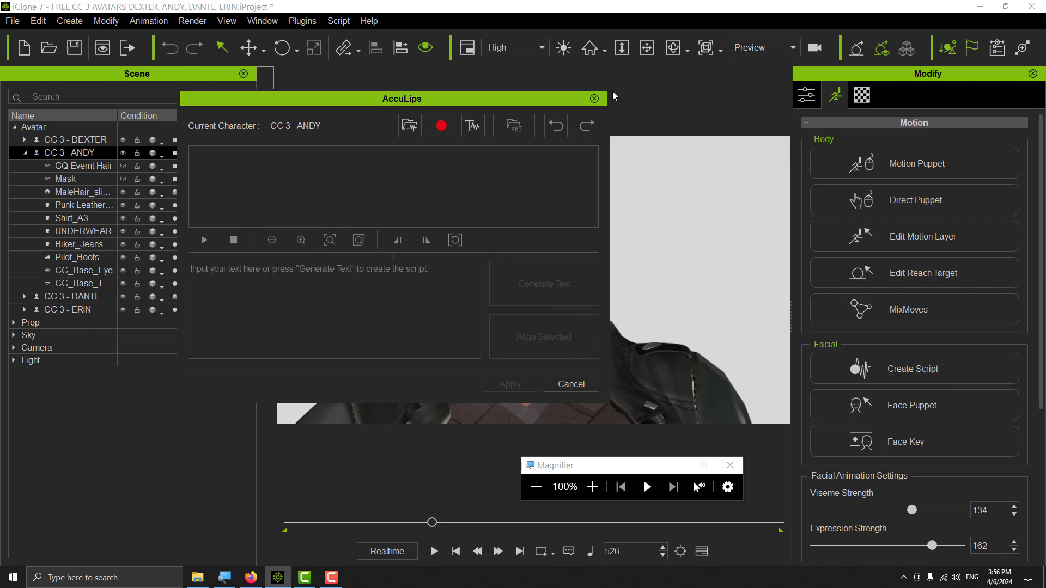
click(594, 99)
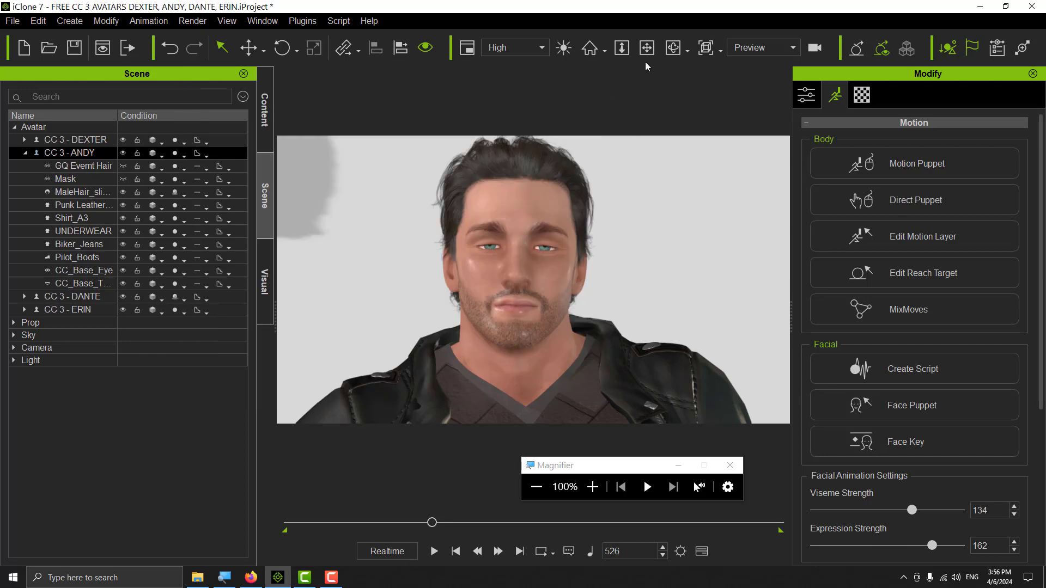
Step: Remove the object animation from the CC 3 - ANDY avatar, check the playback and return to the first frame
click(647, 48)
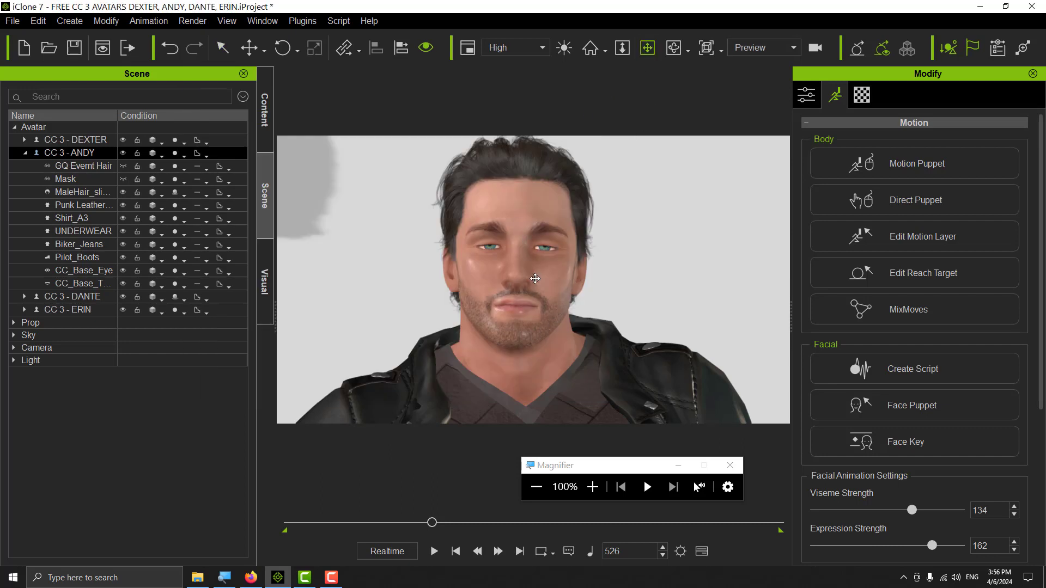
right_click(551, 272)
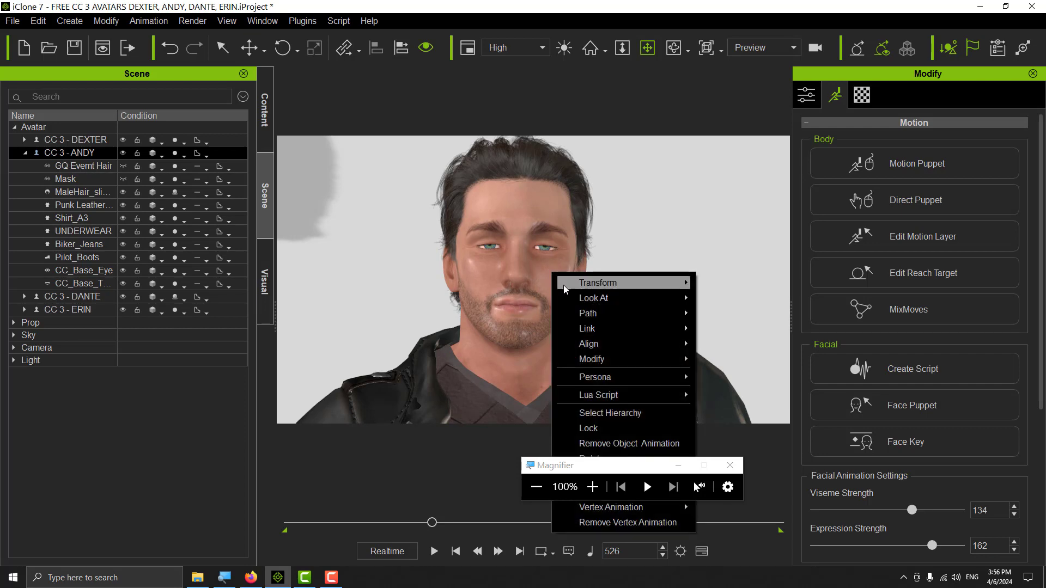
click(642, 444)
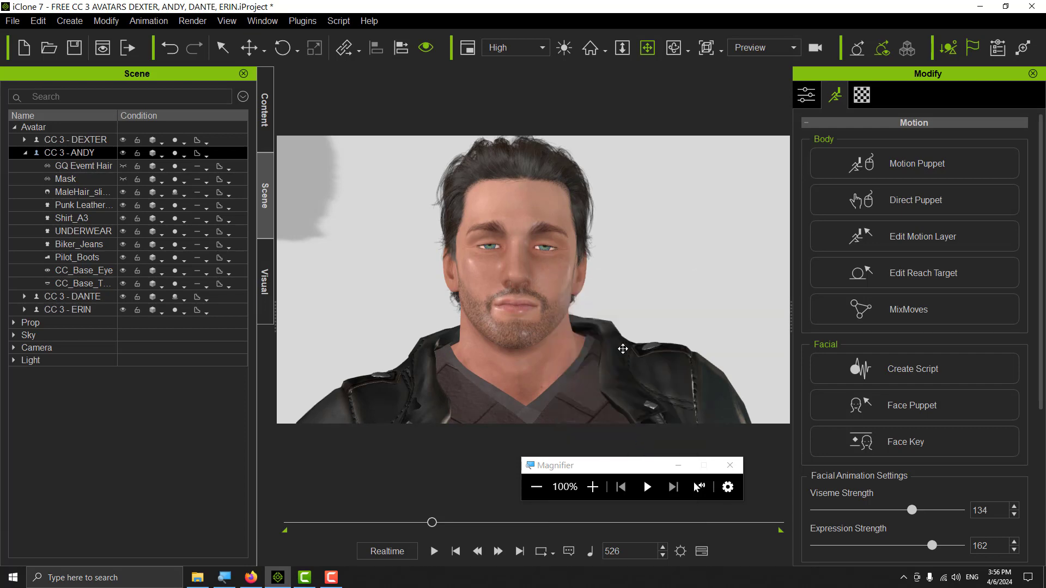
click(451, 558)
click(436, 552)
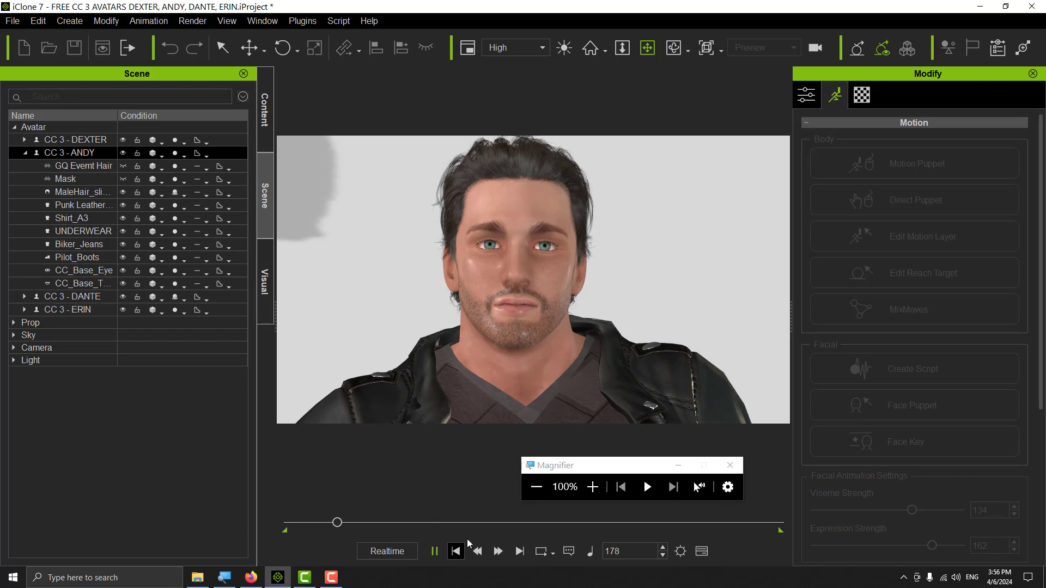
click(454, 551)
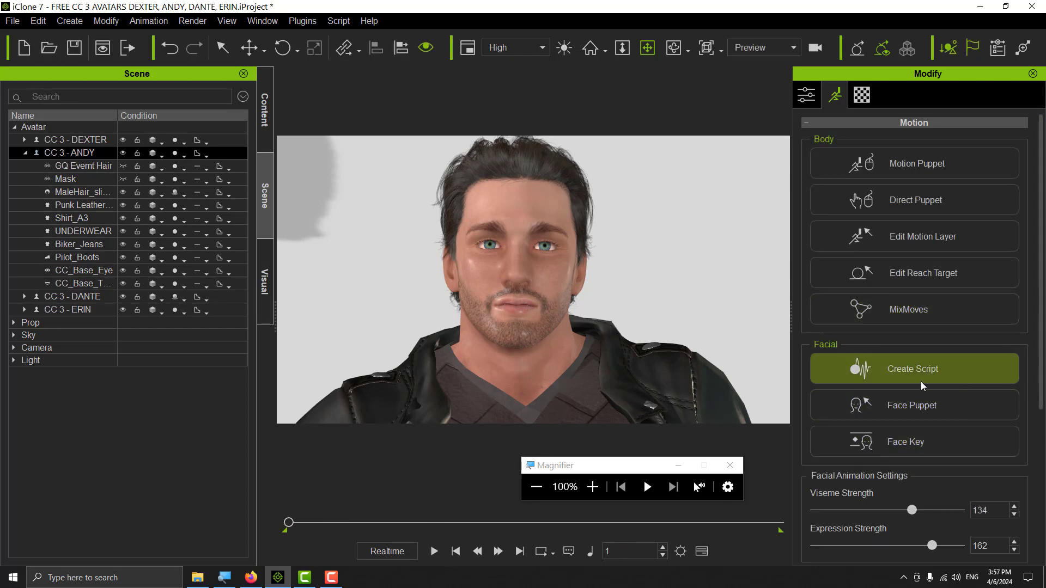
Step: Load DD E1 ENTRANCE - LAYOS DUNGEON ECOSYSTEM 1.mp3 into AccuLips for the CC 3 - ANDY avatar and play the audio
click(920, 382)
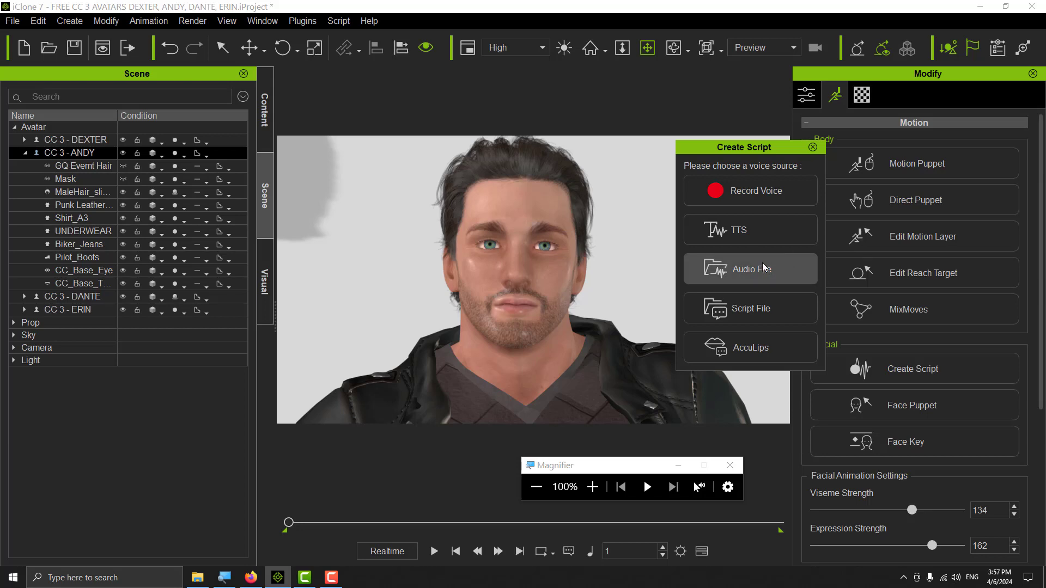
click(750, 356)
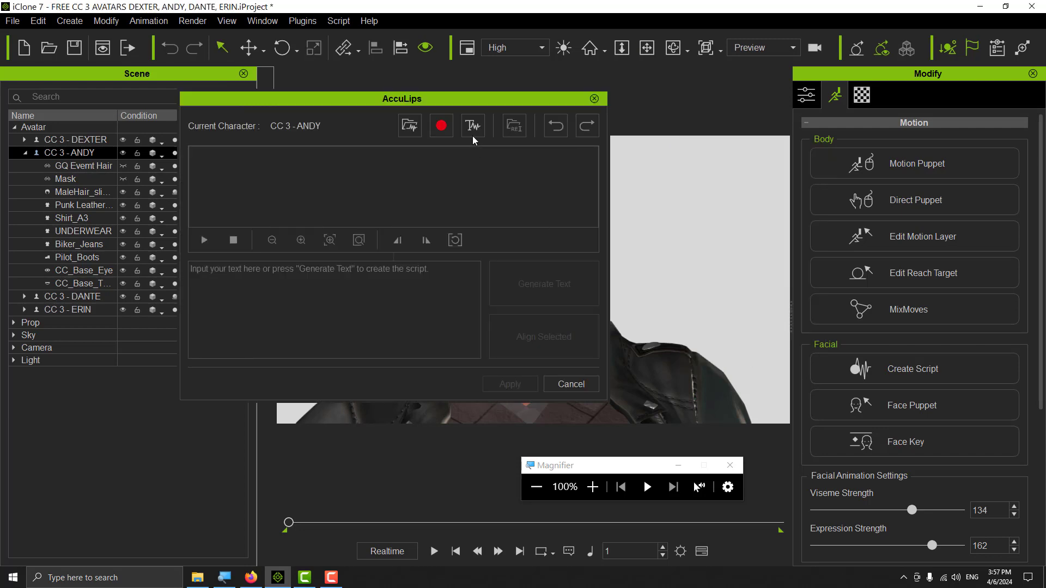
drag(456, 99, 545, 117)
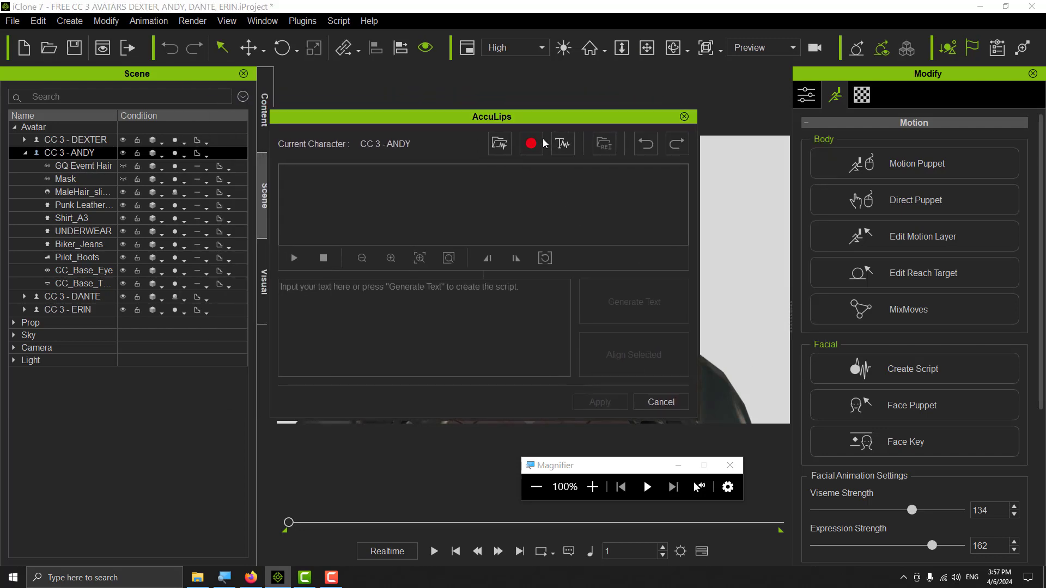
click(501, 144)
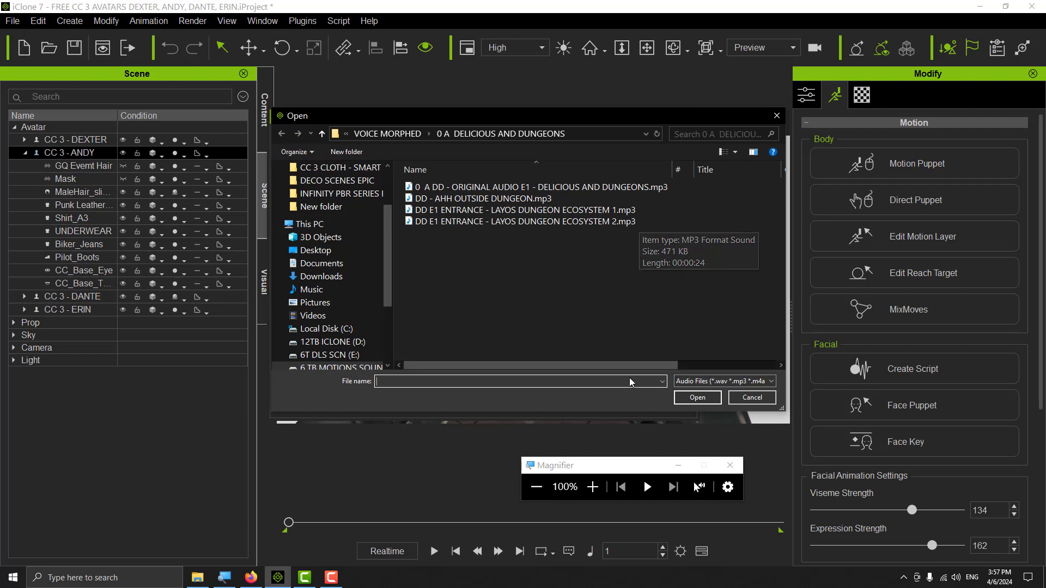
click(629, 213)
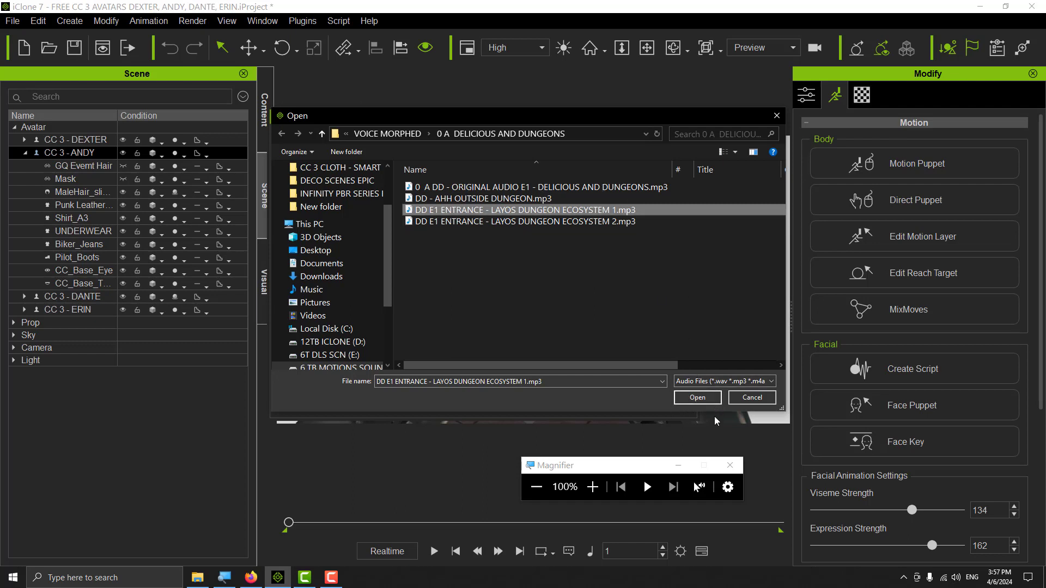
click(704, 402)
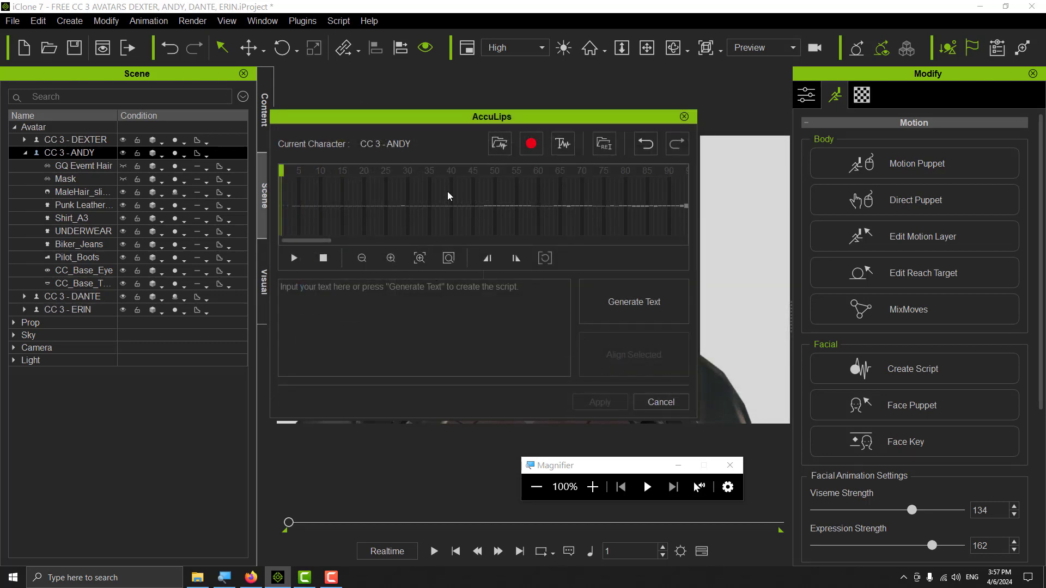
drag(440, 127, 856, 116)
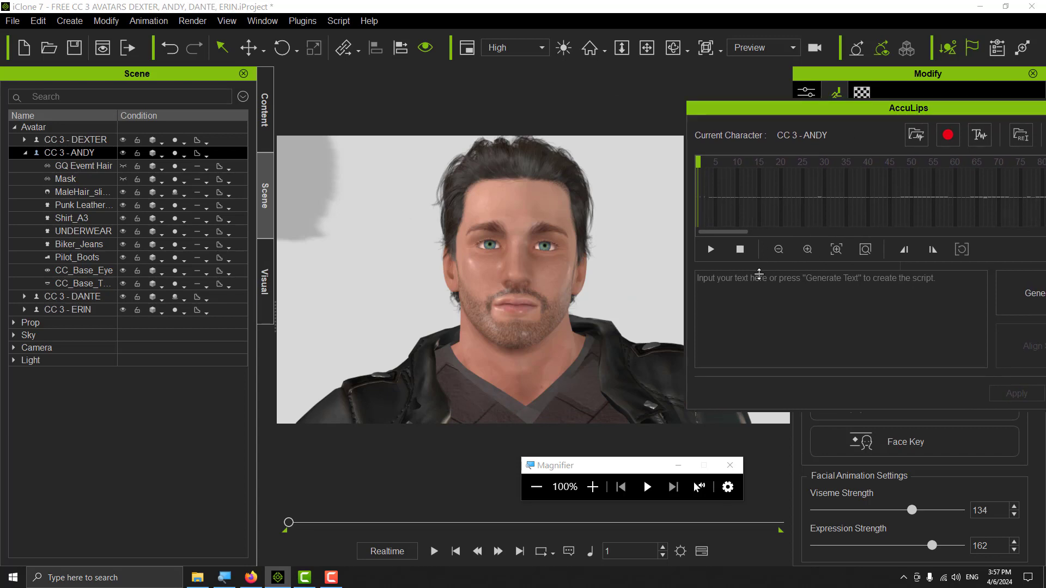
click(714, 256)
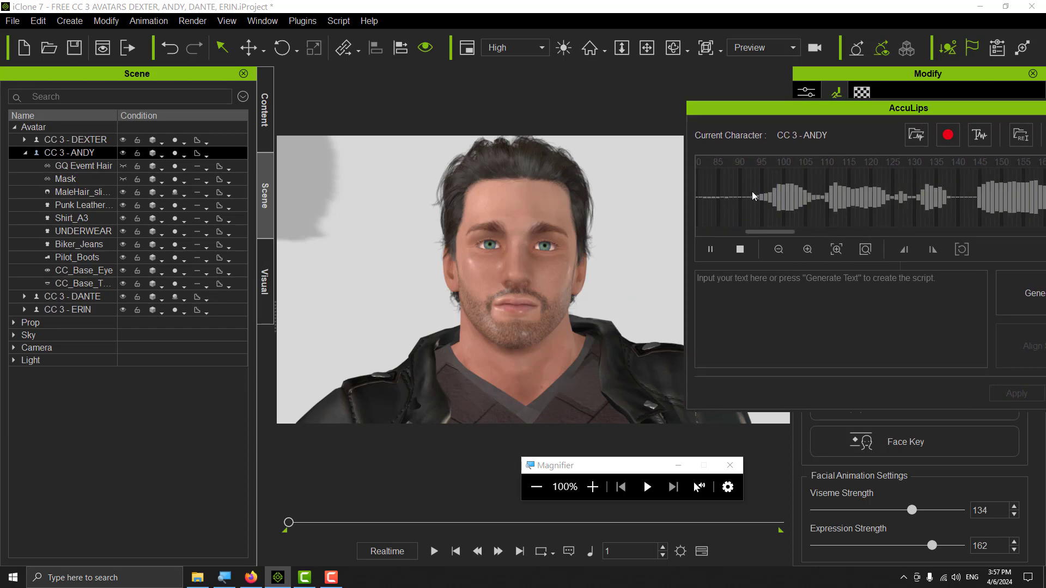
Step: Stop the AccuLips audio playback and generate the text transcript from the loaded voice file
drag(820, 109, 751, 122)
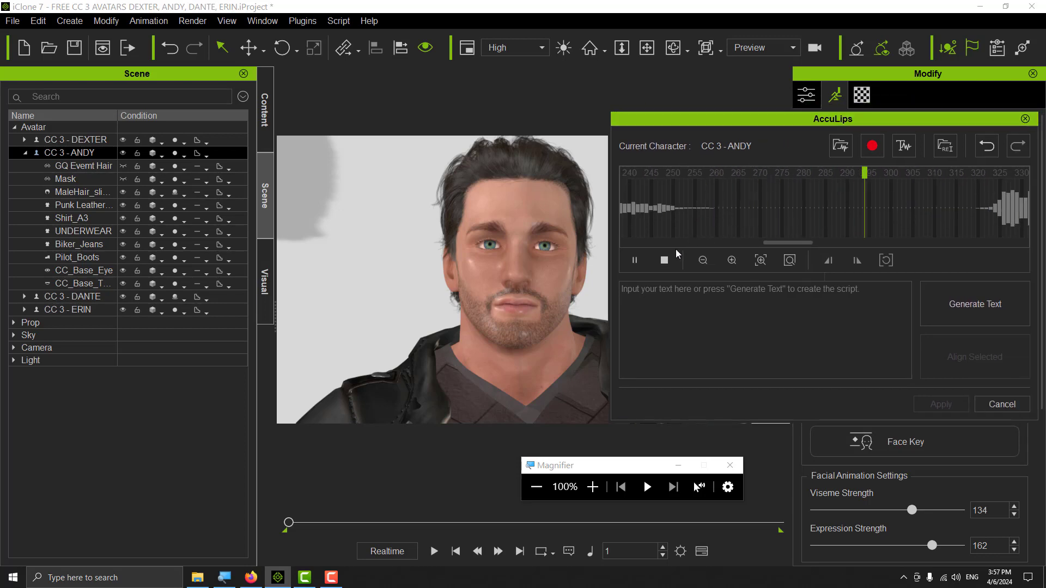
click(665, 261)
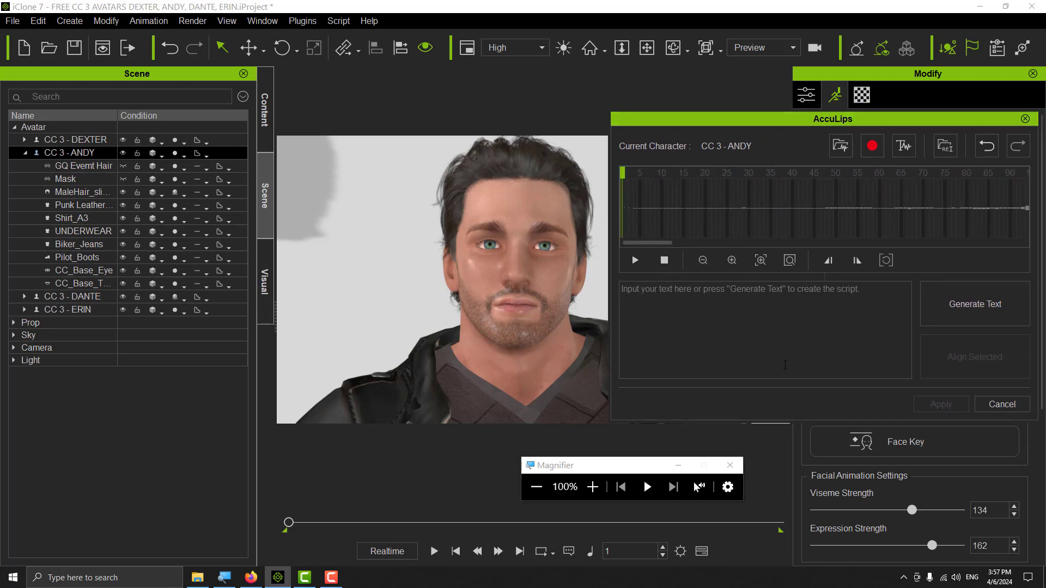
drag(865, 123, 812, 139)
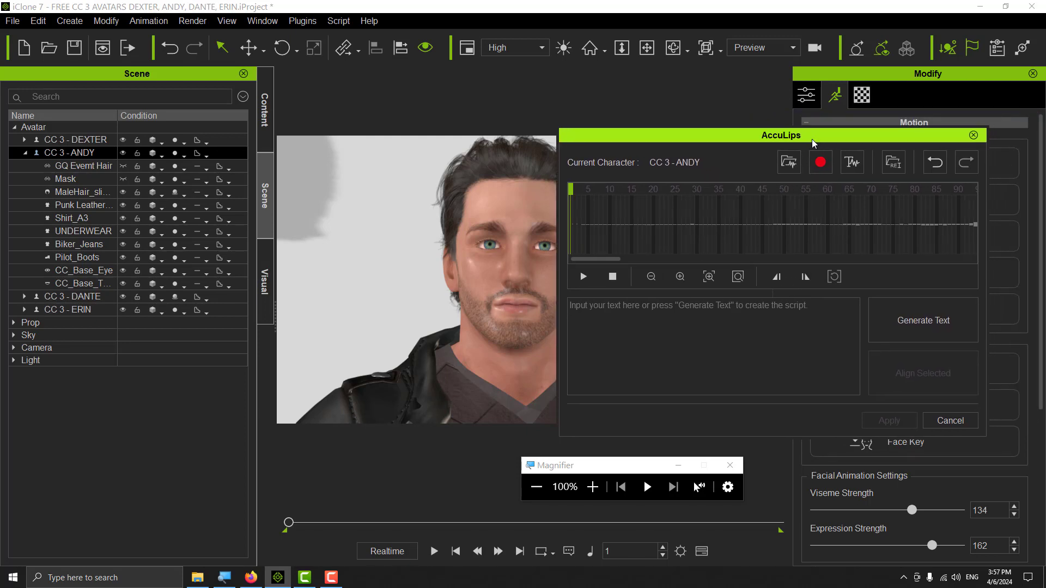
click(935, 330)
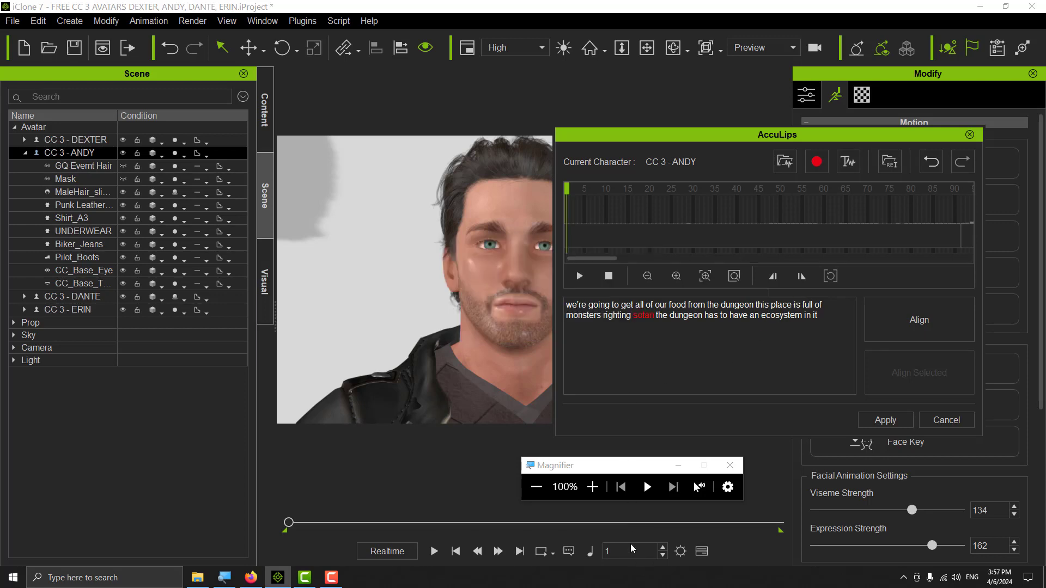
Step: Magnify the generated transcript and play the audio to compare the spoken words with the text, pausing after the word "monsters"
click(592, 487)
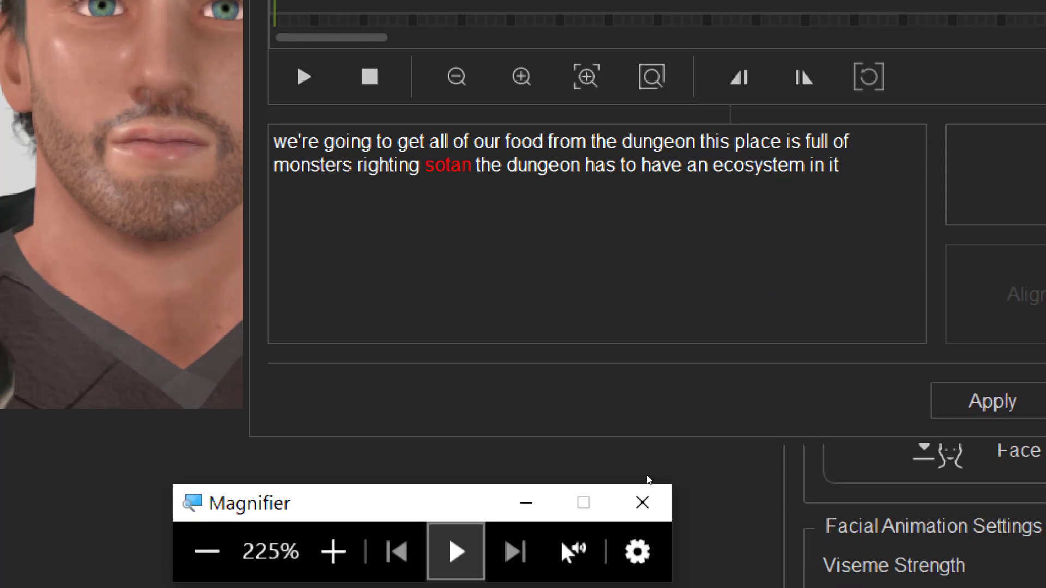
drag(611, 467, 727, 385)
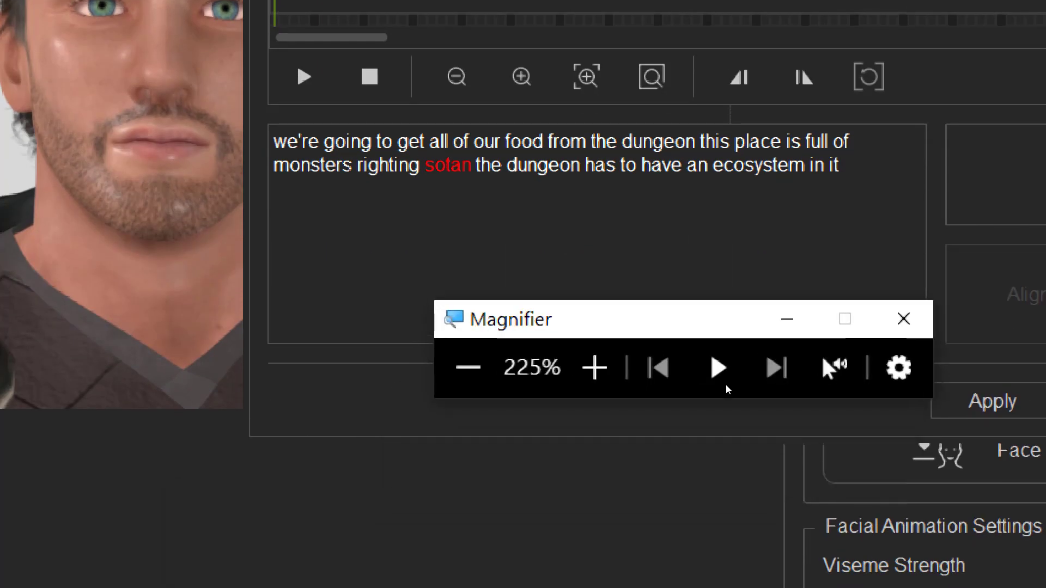
key(super+plus)
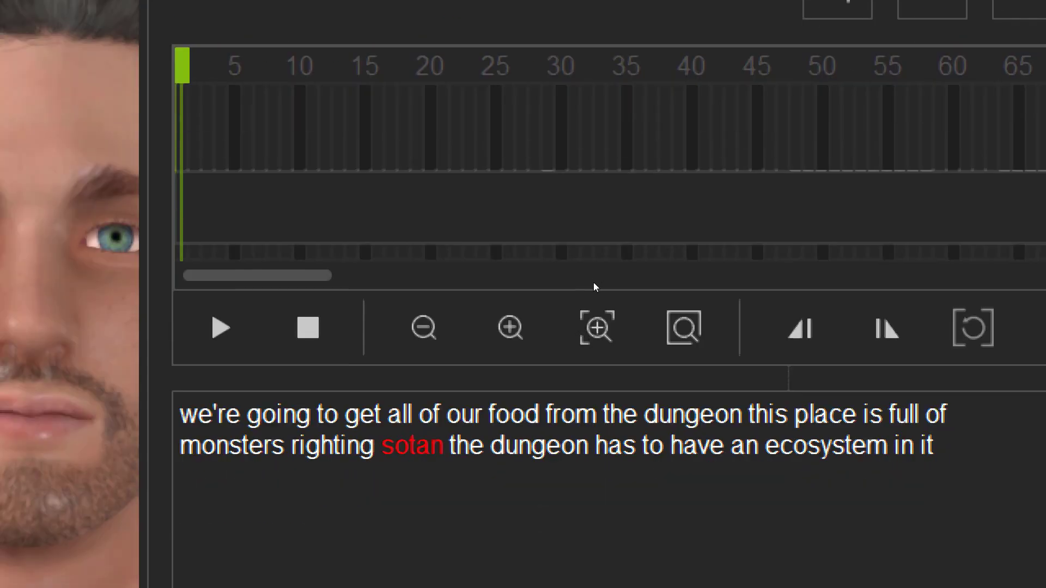
key(space)
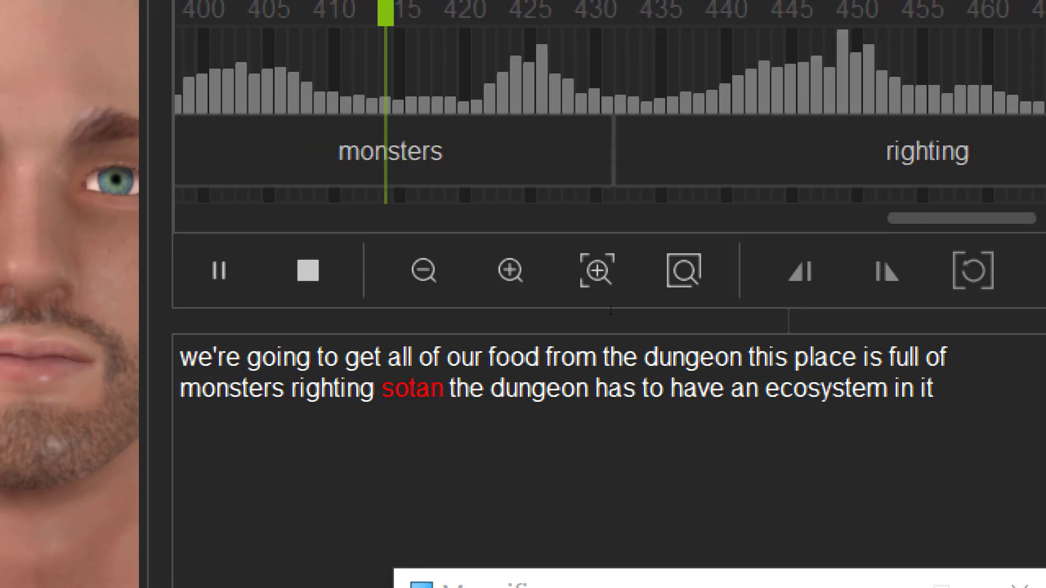
key(space)
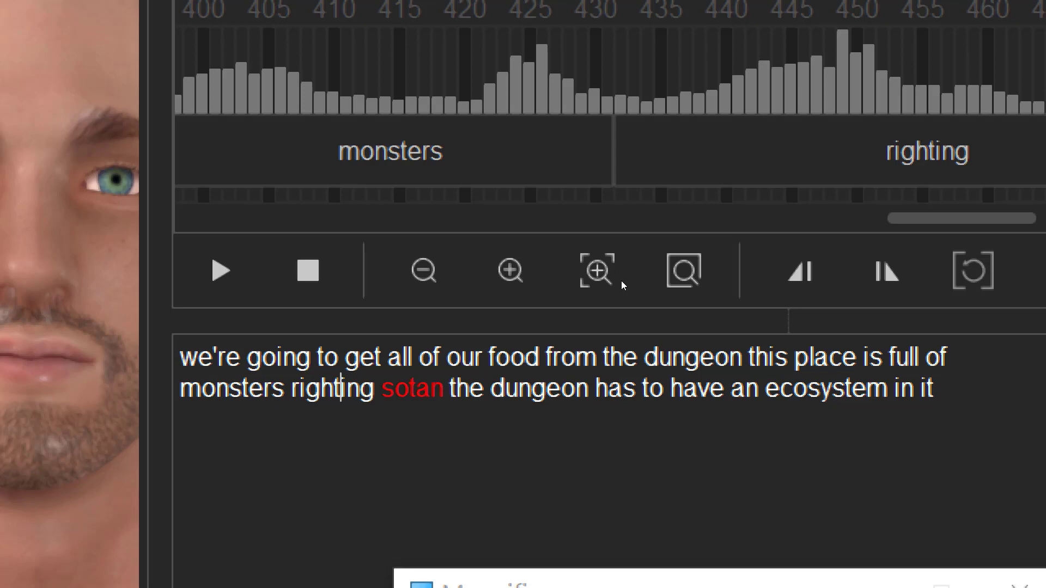
Step: Correct the transcript's second line, changing "righting" to "right" and "sotan" to "so then"
key(Delete)
key(Delete)
key(Delete)
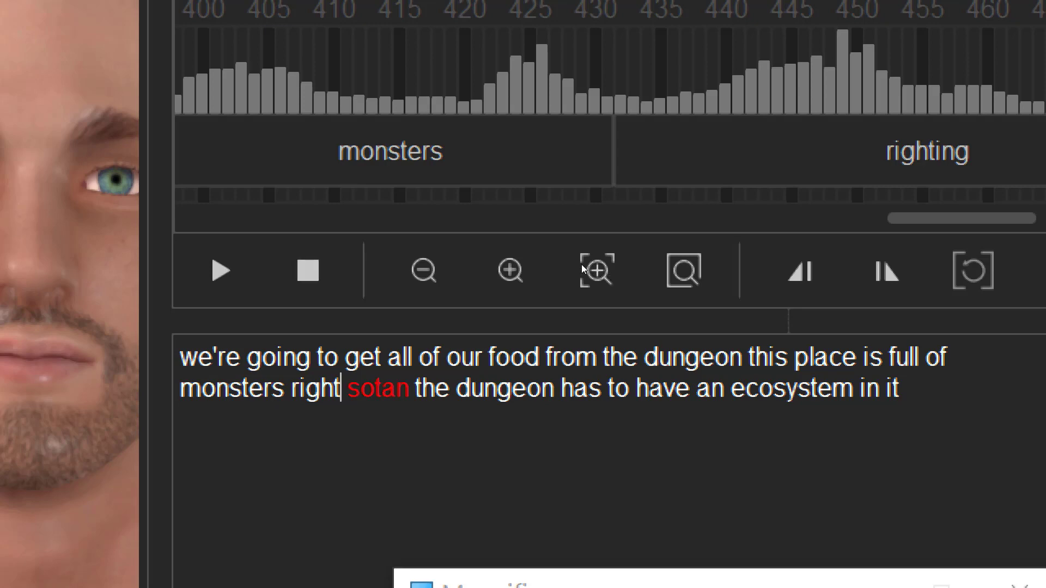
click(221, 271)
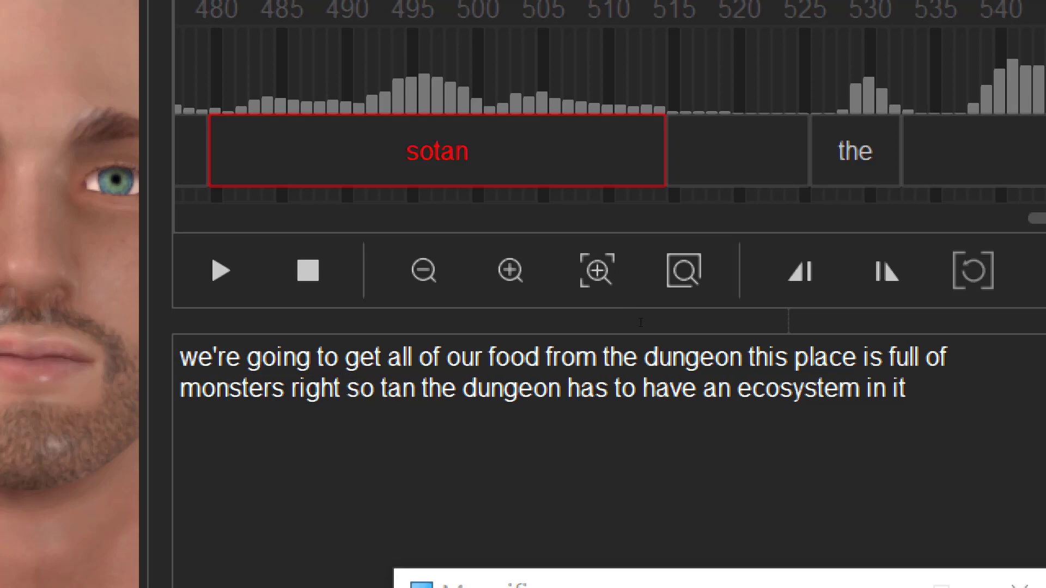
key(ctrl+shift+Right)
key(shift+Left)
key(shift+Left)
key(shift+Right)
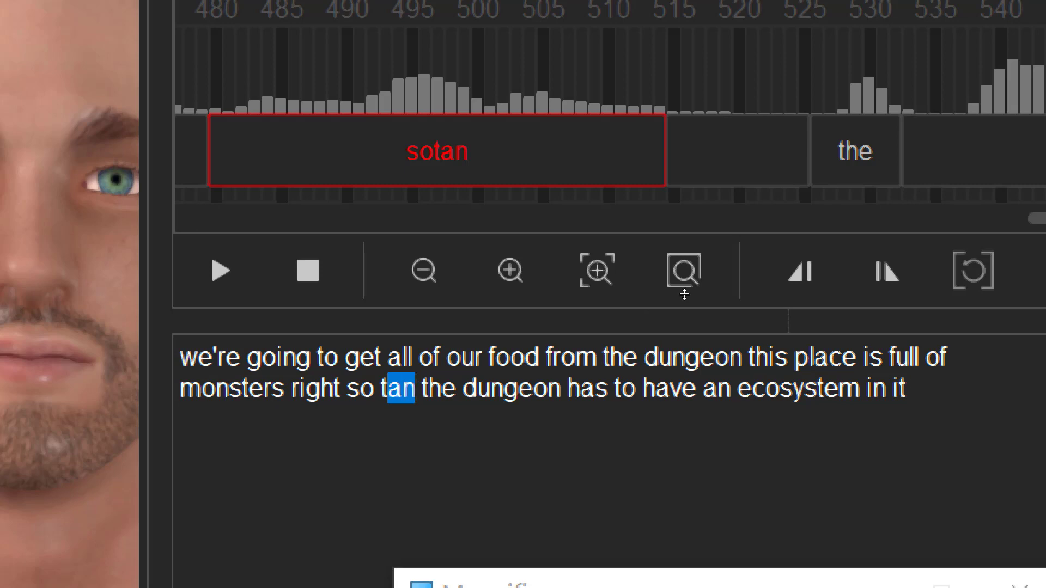
text(hen)
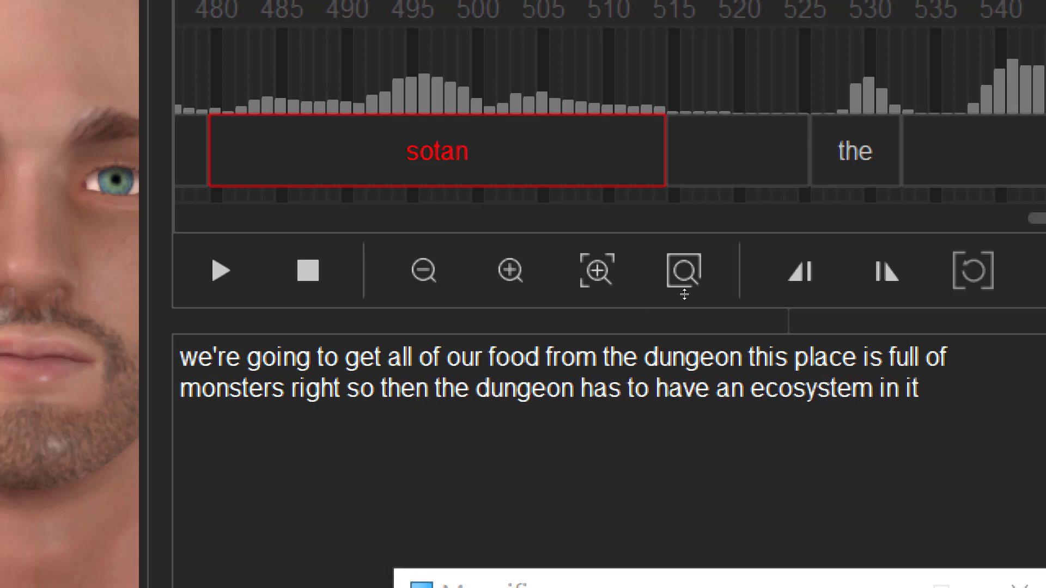
Step: Play the remaining audio to check the corrected transcript up to "ecosystem in it", and return playback to the start
key(space)
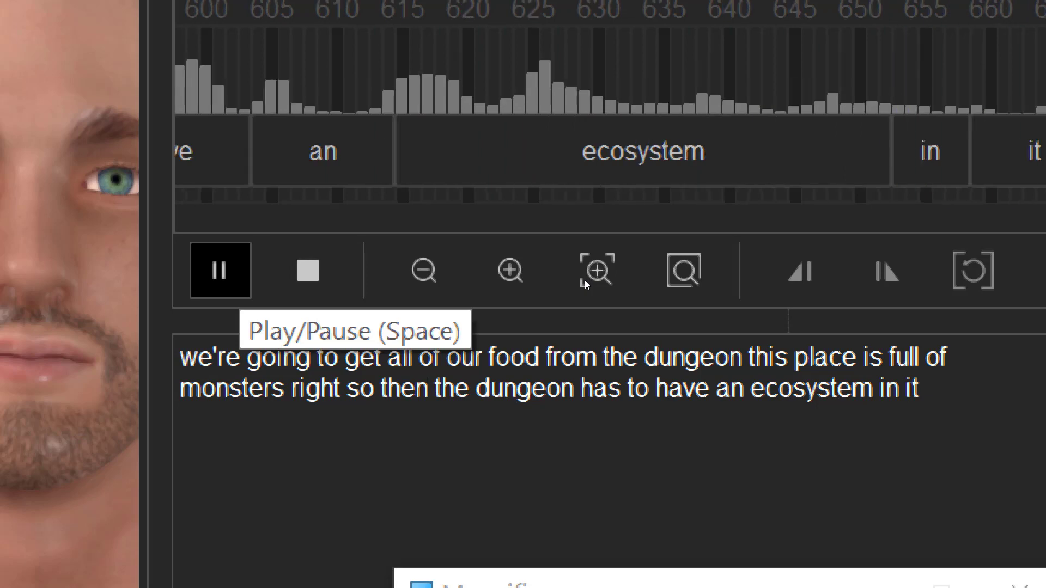
click(221, 270)
click(308, 271)
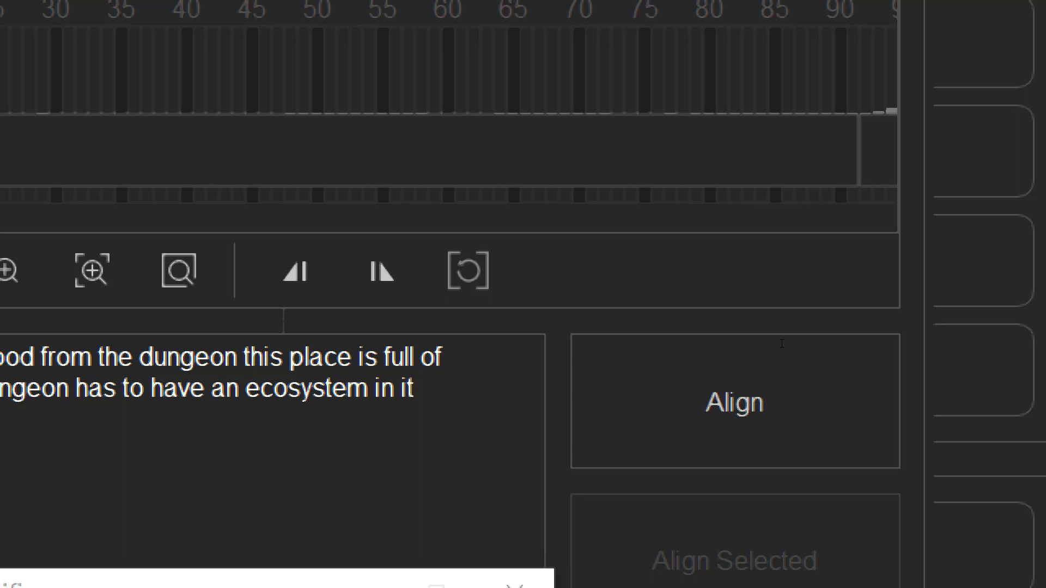
Step: Align the corrected transcript with the voice audio in AccuLips
click(654, 348)
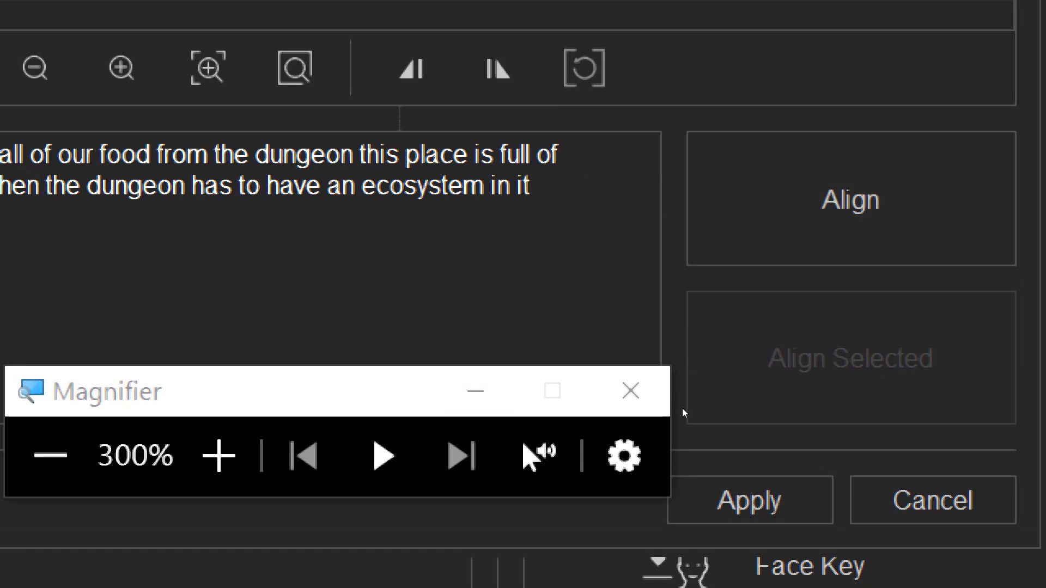
key(super+minus)
key(super+minus)
key(super+minus)
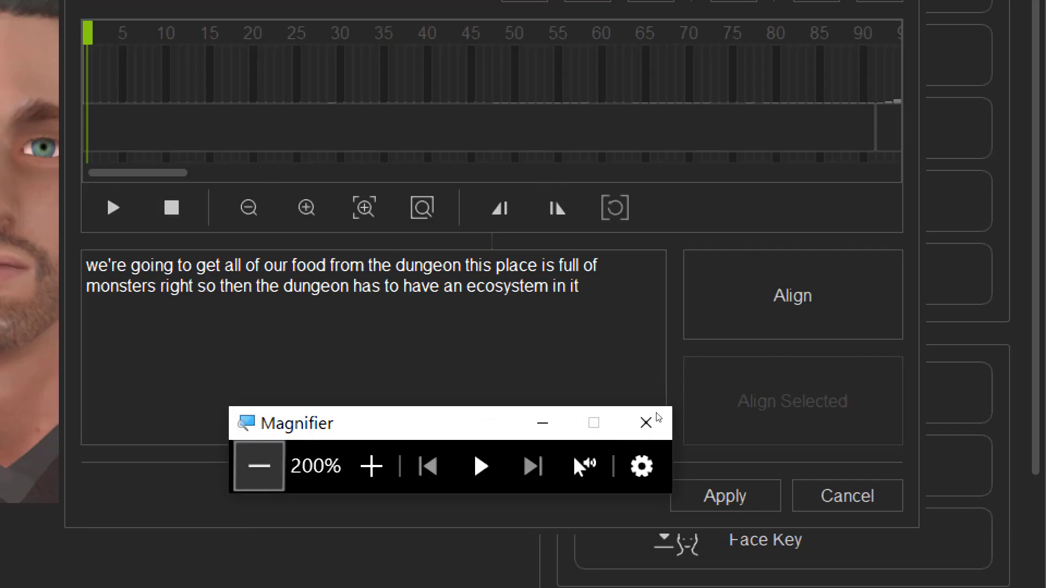
key(super+minus)
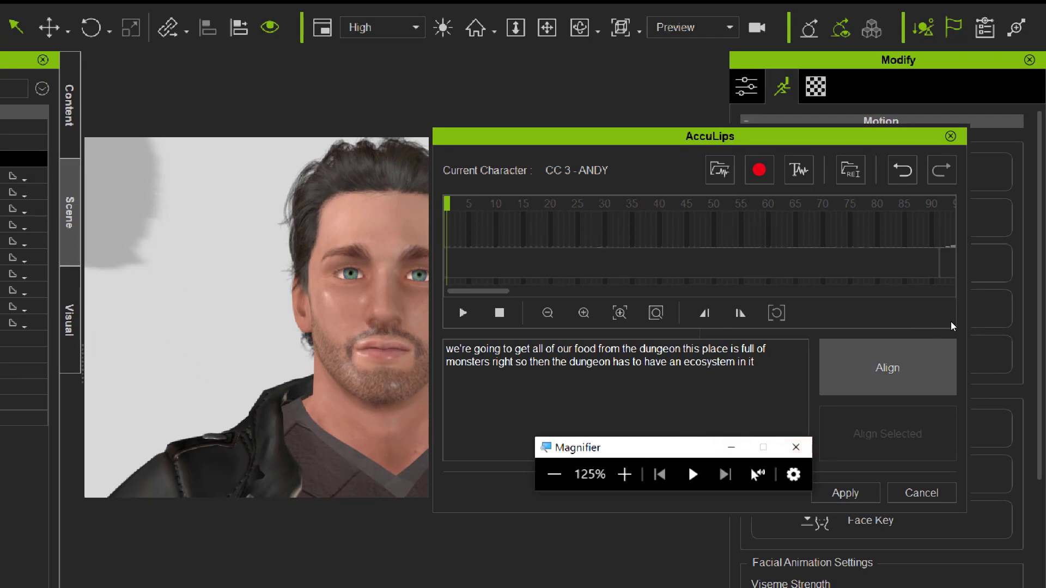
click(935, 334)
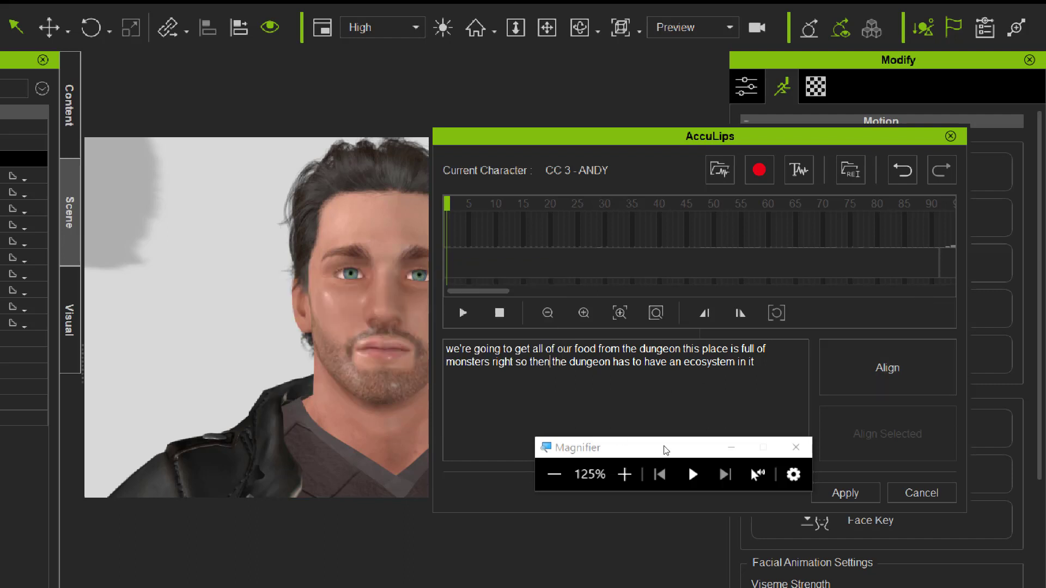
drag(665, 450, 597, 460)
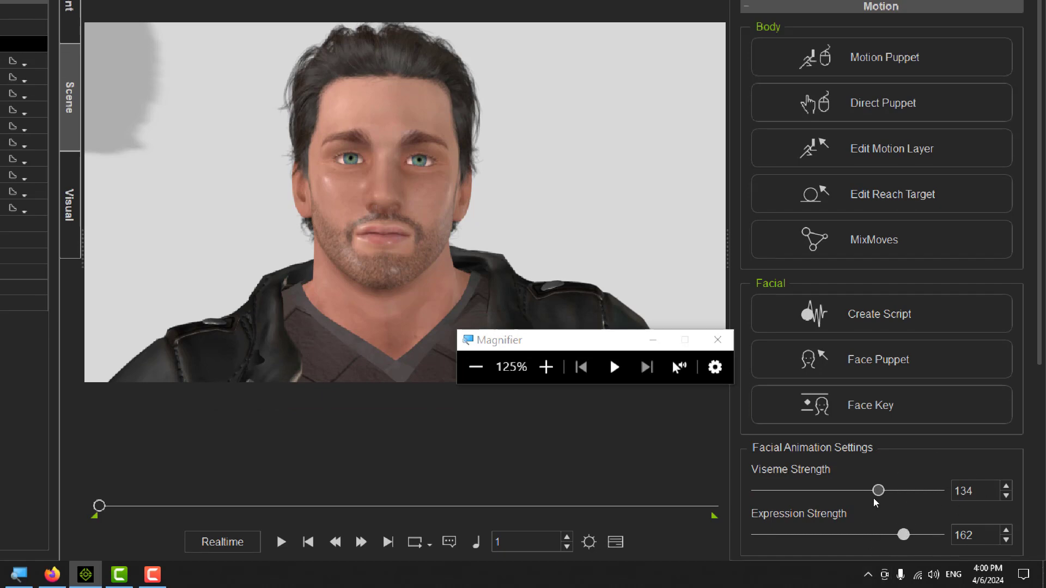
Step: Restore the 100% screen view, reselect the CC 3 - ANDY avatar and show its facial animation settings
click(476, 367)
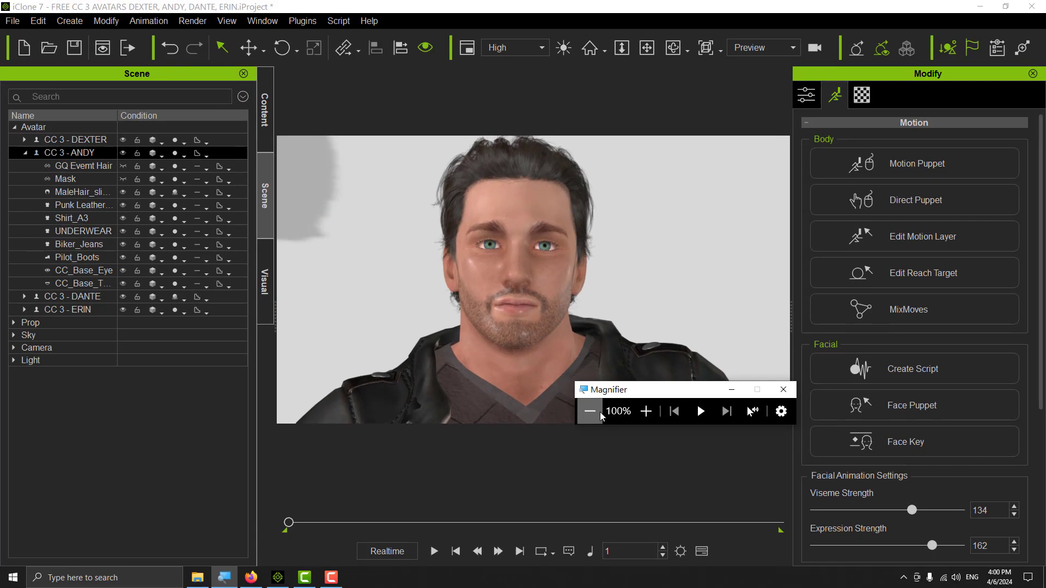
click(691, 381)
drag(689, 389, 573, 468)
click(549, 395)
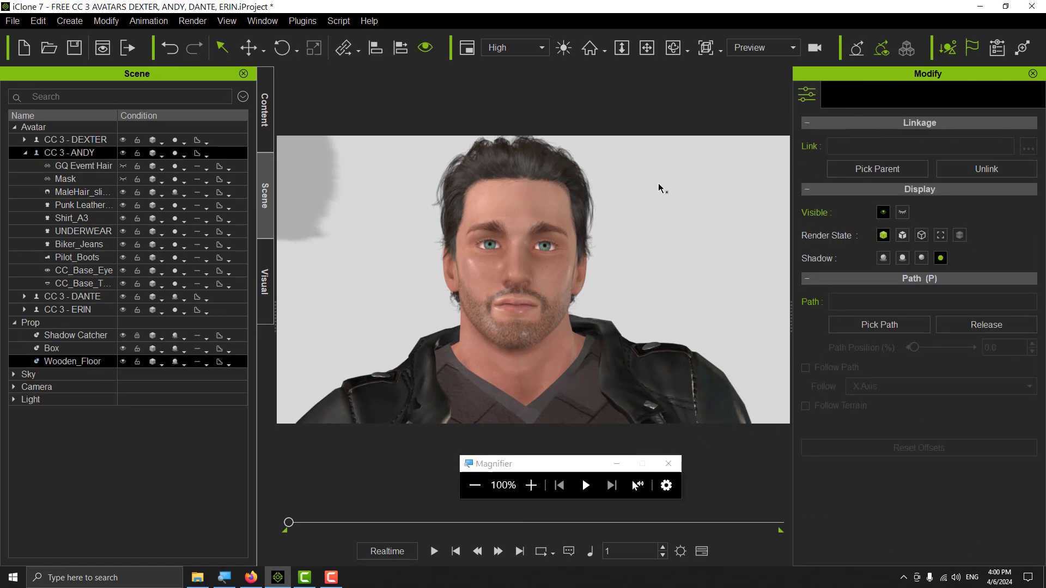
click(551, 358)
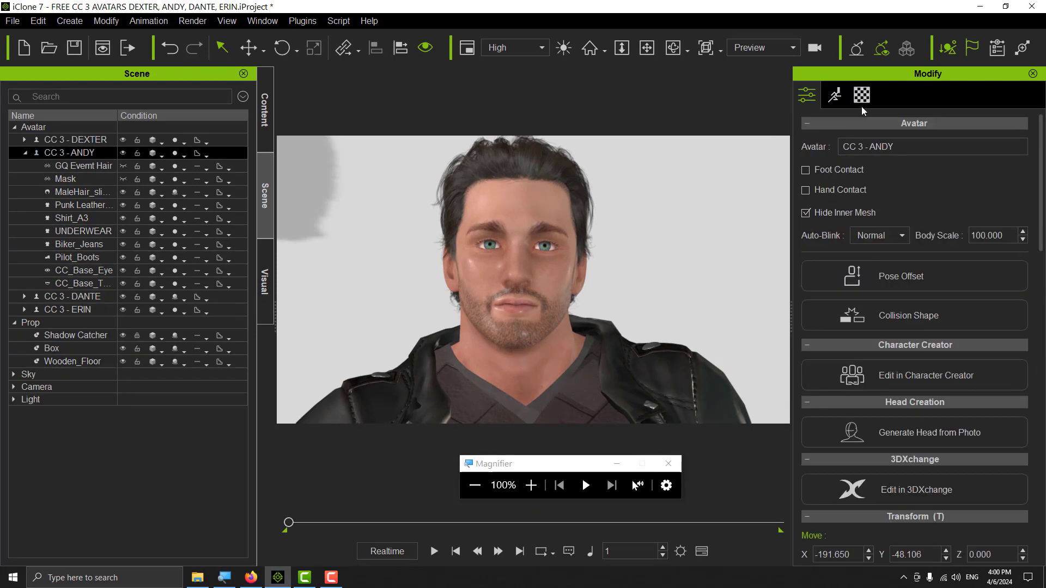
click(835, 95)
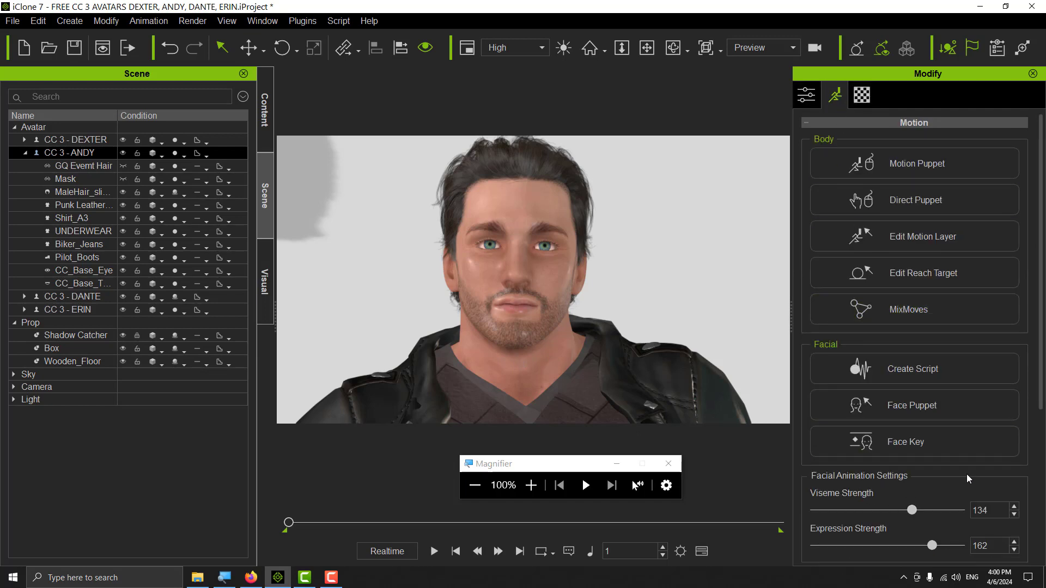